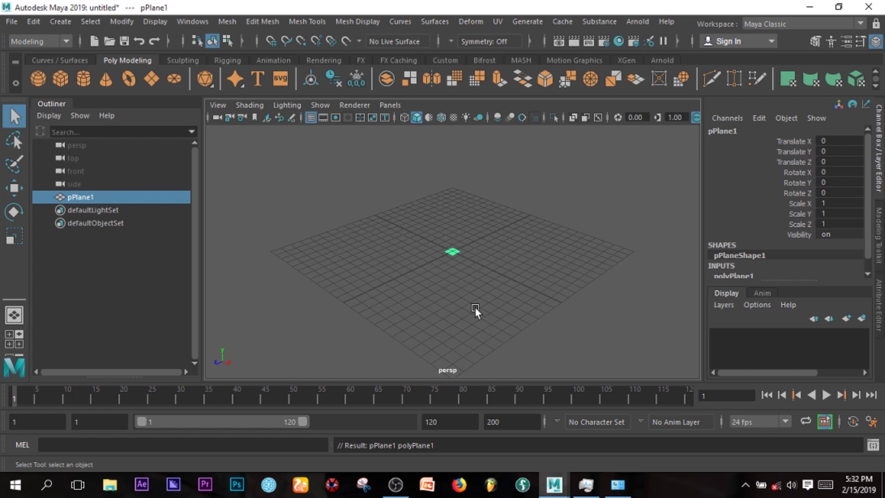
# - Scale the plane uniformly to 23.618 and set polyPlane1 subdivisions width and height to 150
pyautogui.press('r')
pyautogui.moveTo(458, 256); pyautogui.dragTo(871, 271)
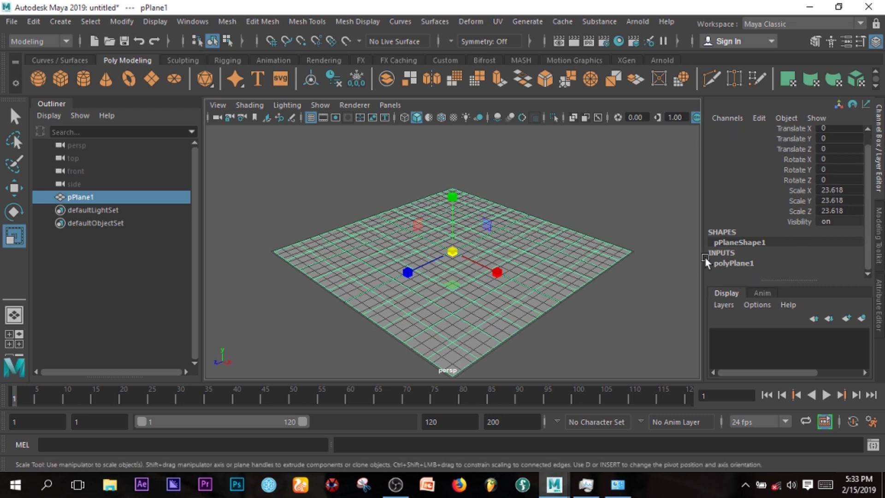
pyautogui.click(790, 261)
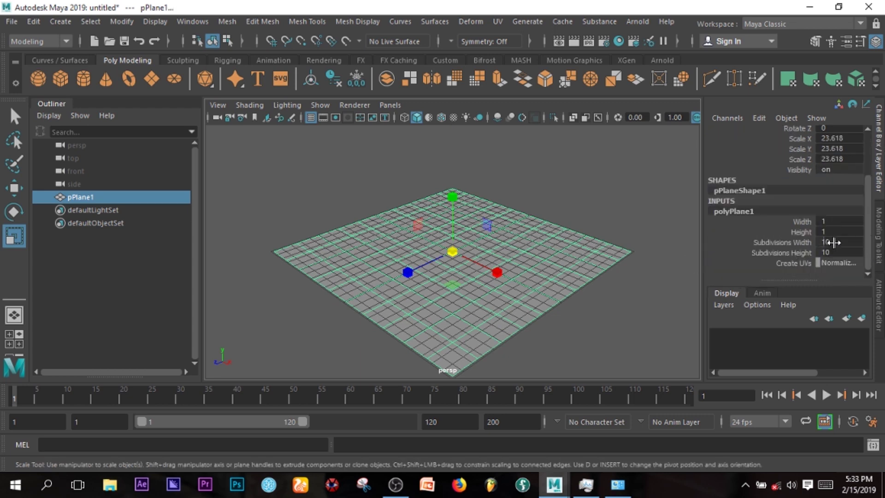
pyautogui.moveTo(833, 242); pyautogui.dragTo(835, 253)
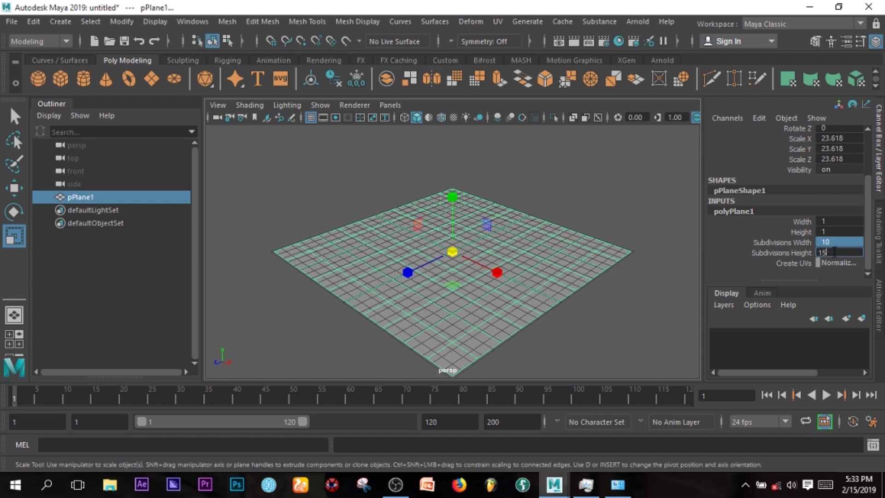
pyautogui.press('Return')
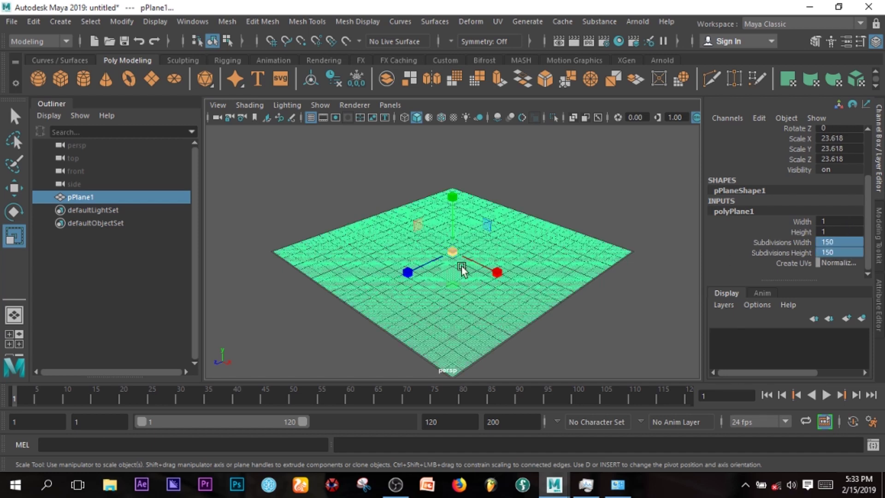
pyautogui.scroll(2, 466, 275)
pyautogui.keyDown('alt'); pyautogui.moveTo(538, 312); pyautogui.dragTo(462, 320); pyautogui.keyUp('alt')
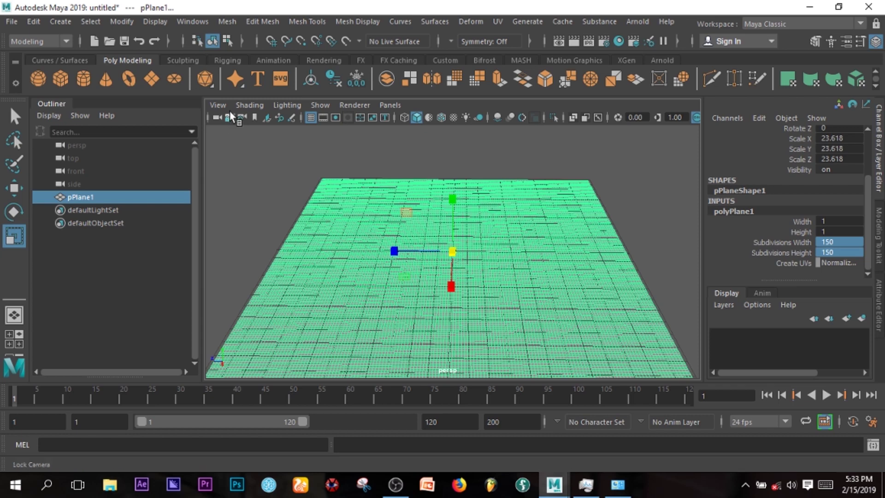
pyautogui.click(182, 56)
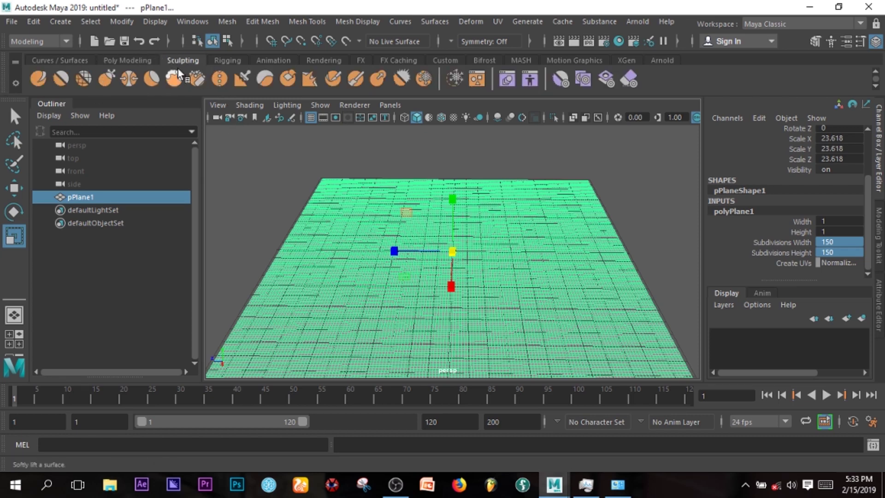
# - Choose the Sculpt (Lift) tool and show its Tool Settings, with Size 10.641 and Strength 22.326
pyautogui.click(39, 79)
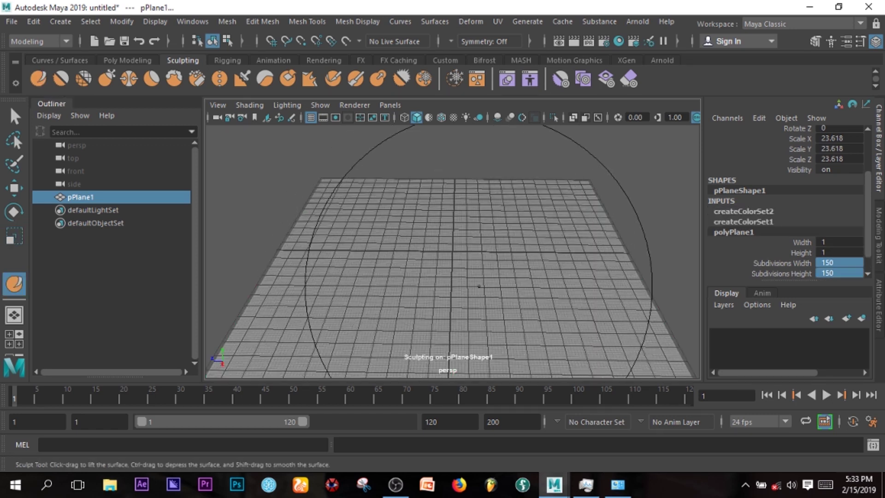
pyautogui.click(860, 41)
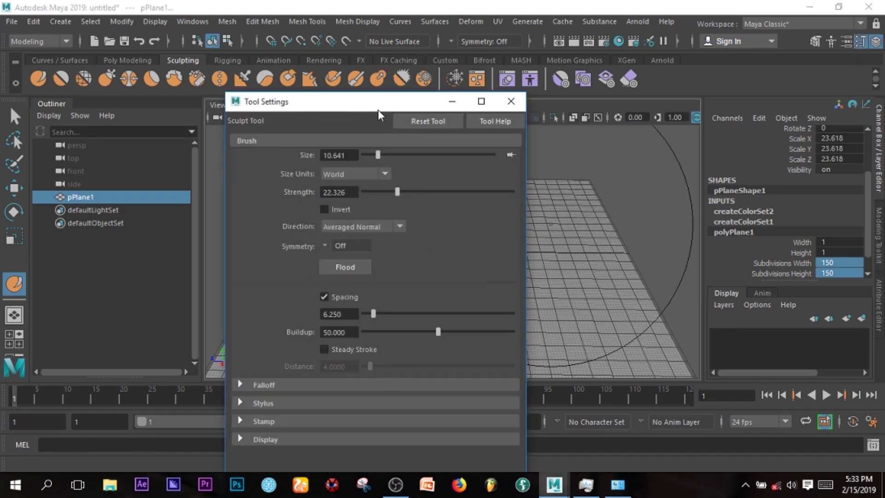
pyautogui.moveTo(381, 105); pyautogui.dragTo(400, 64)
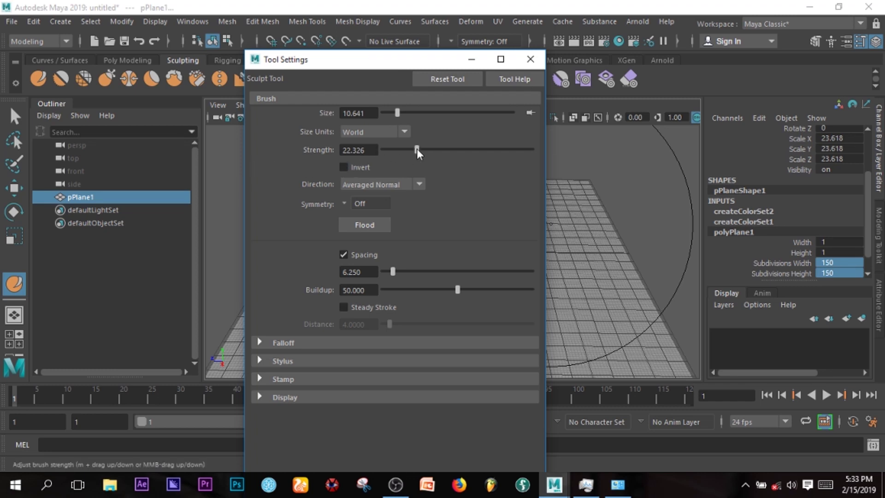
# - Expand the Stamp options and look through the built-in sculpting stamps without choosing one
pyautogui.click(260, 378)
pyautogui.scroll(-1, 339, 408)
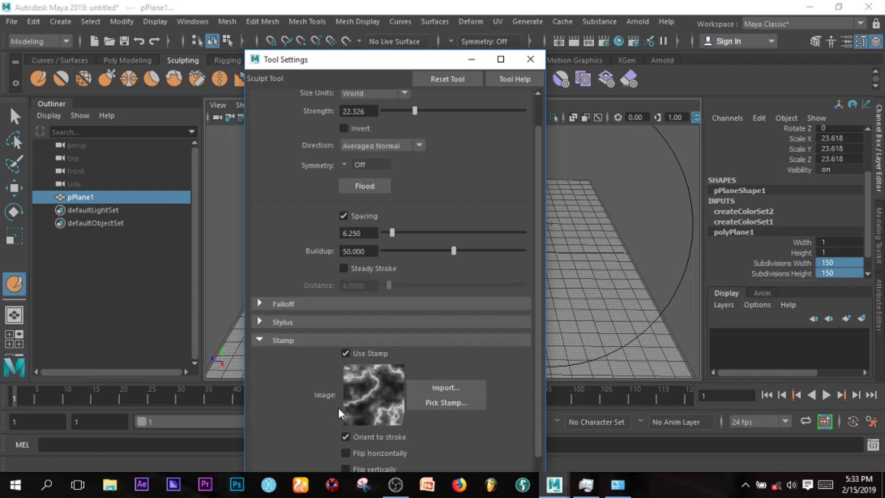
pyautogui.click(444, 404)
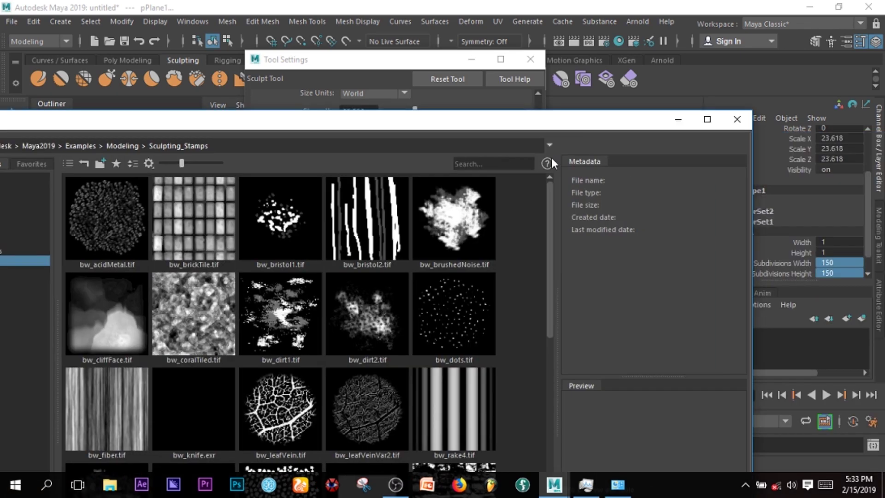
pyautogui.scroll(-5, 239, 387)
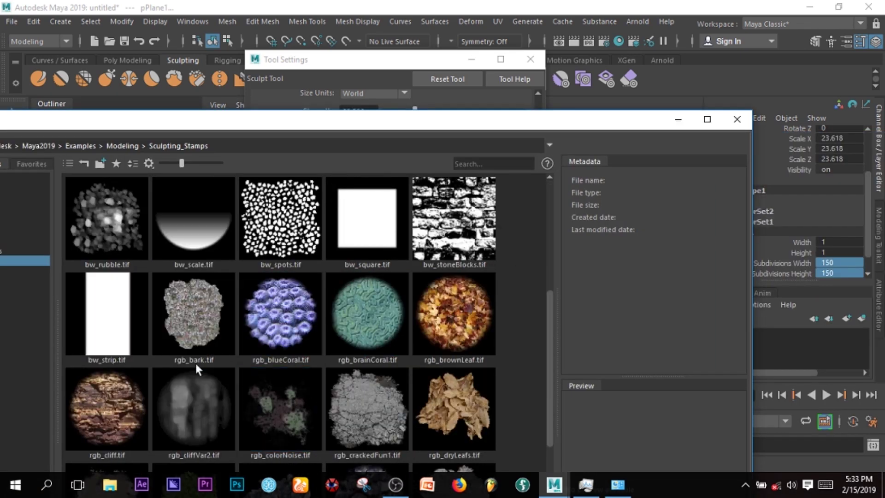
pyautogui.scroll(-5, 405, 371)
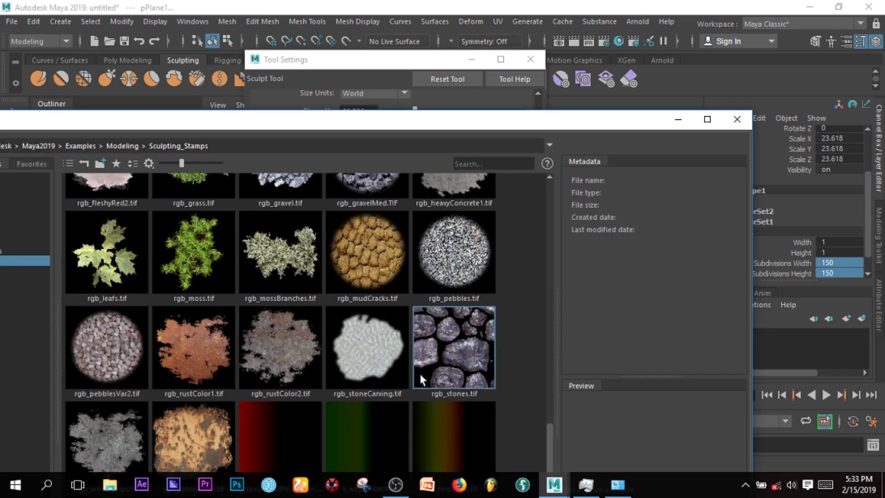
pyautogui.scroll(4, 421, 378)
pyautogui.moveTo(394, 126); pyautogui.dragTo(414, 37)
pyautogui.scroll(-3, 408, 349)
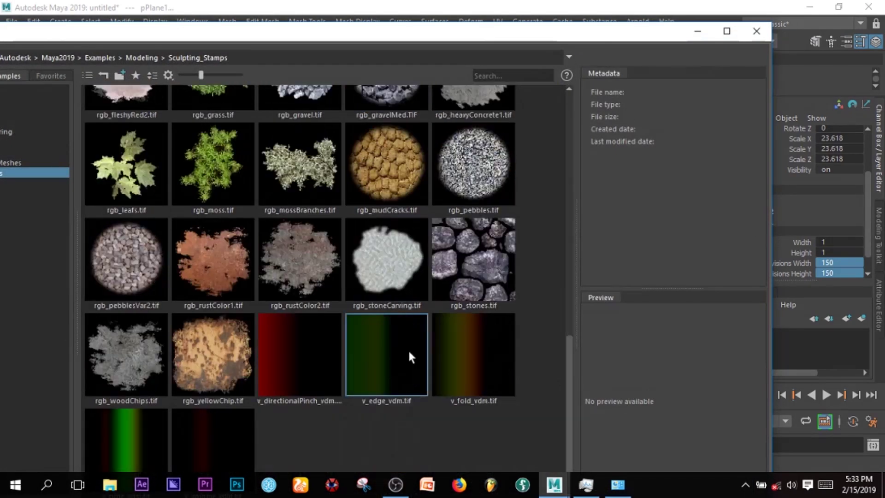
pyautogui.click(759, 34)
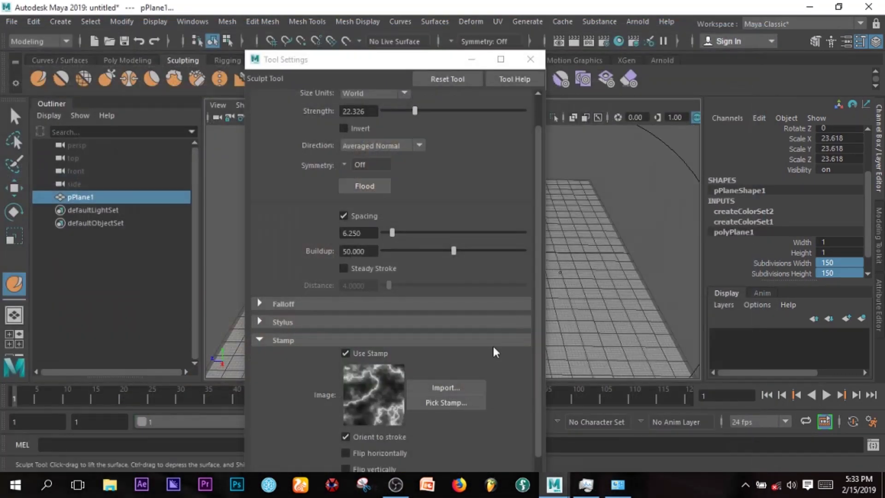
# - Import grandcan.gif from the maya tuts folder as the brush stamp and close Tool Settings
pyautogui.click(443, 389)
pyautogui.click(308, 180)
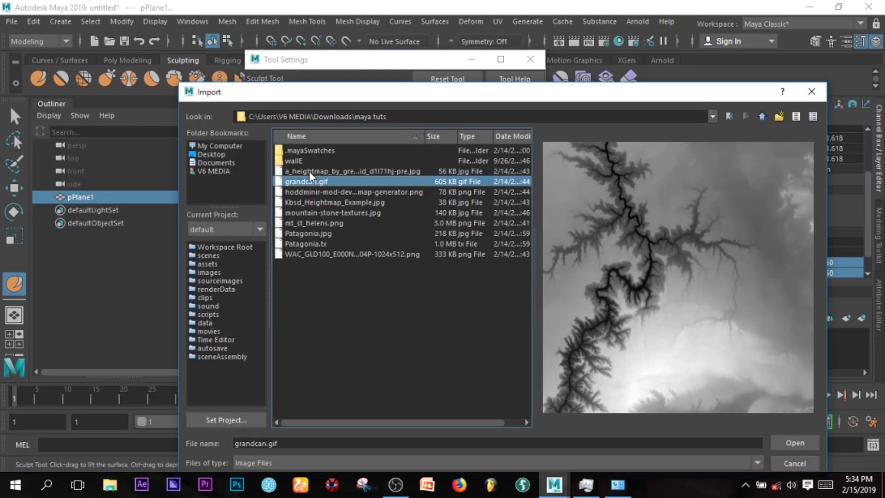
pyautogui.click(780, 442)
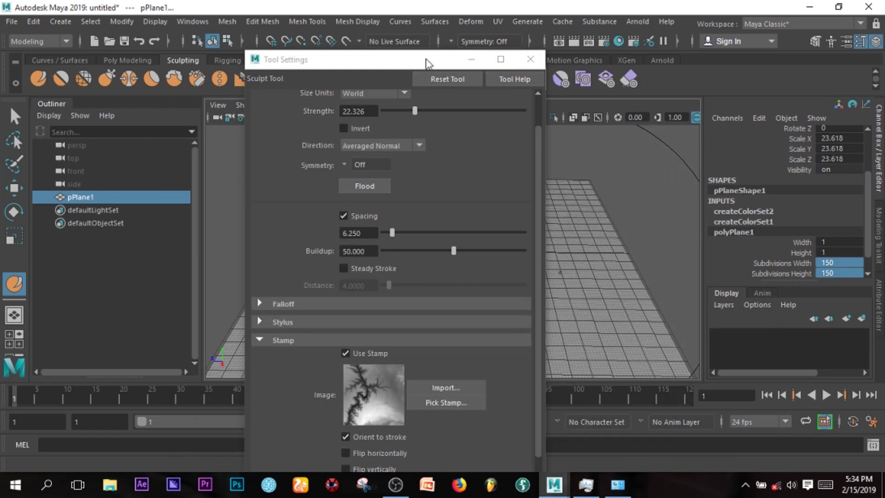
pyautogui.moveTo(429, 59); pyautogui.dragTo(521, 25)
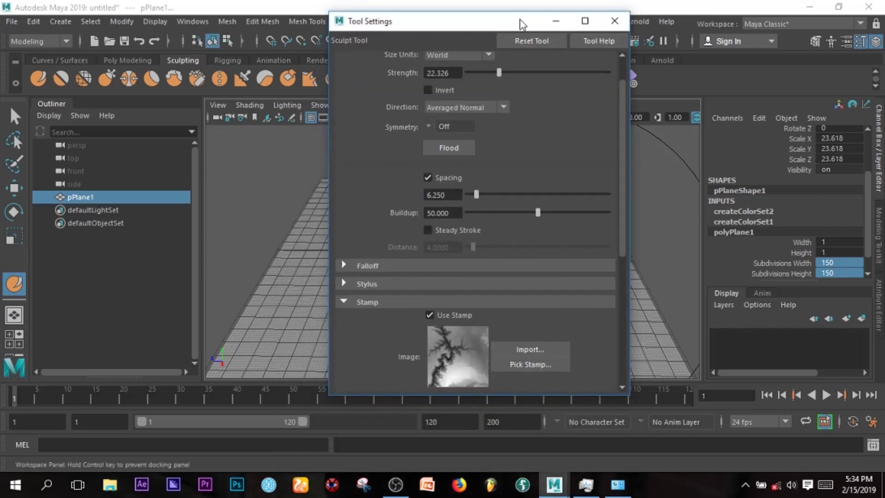
pyautogui.click(615, 20)
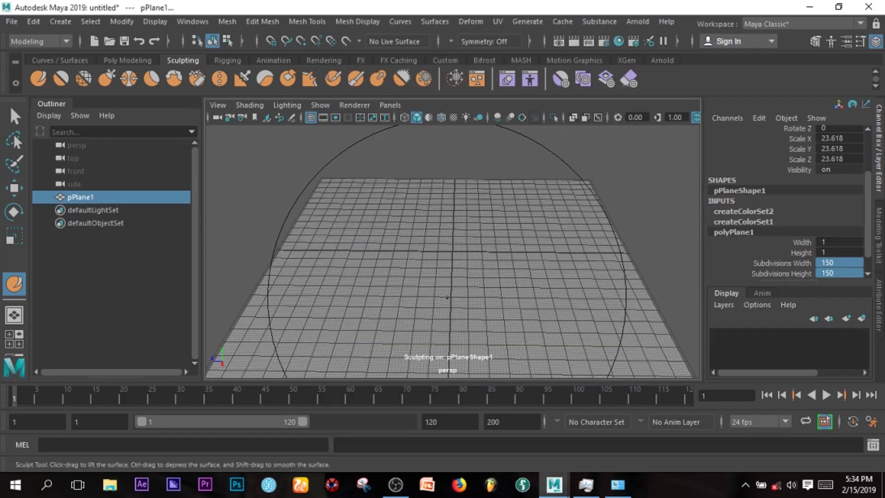
# - Resize the brush to about 11.6, stamp a test mountain, and undo it
pyautogui.scroll(-3, 470, 221)
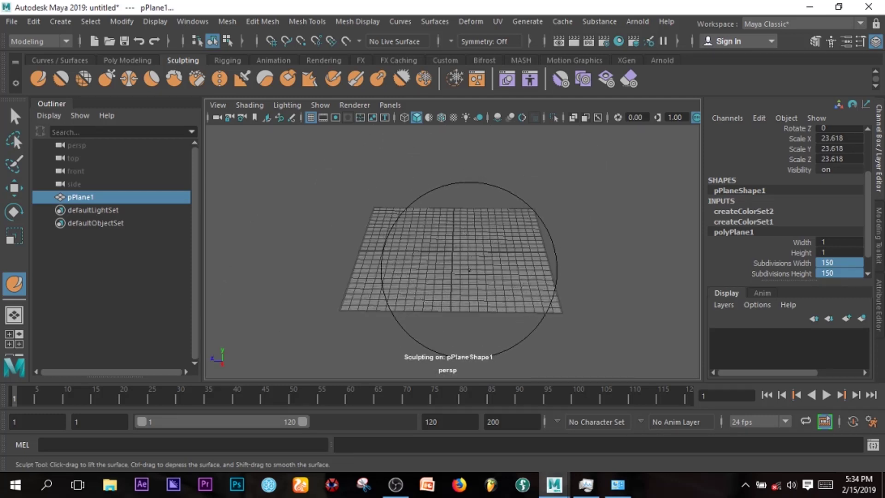
pyautogui.press('b')
pyautogui.moveTo(464, 269)
pyautogui.mouseDown()
pyautogui.moveTo(491, 263)
pyautogui.moveTo(449, 256)
pyautogui.moveTo(461, 258)
pyautogui.mouseUp()
pyautogui.press('b')
pyautogui.scroll(3, 454, 332)
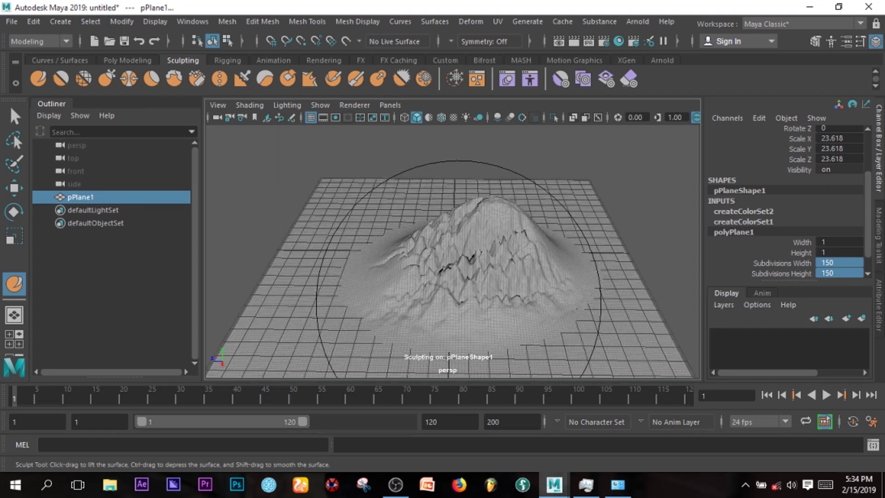
pyautogui.moveTo(464, 300)
pyautogui.keyDown('alt'); pyautogui.mouseDown()
pyautogui.moveTo(484, 283)
pyautogui.moveTo(427, 269)
pyautogui.moveTo(438, 257)
pyautogui.moveTo(493, 258)
pyautogui.moveTo(508, 290)
pyautogui.moveTo(488, 236)
pyautogui.mouseUp(); pyautogui.keyUp('alt')
pyautogui.hotkey('ctrl', 'z')
# - Redo the mountain to view it from above, undo it again, and return to the Select Tool
pyautogui.scroll(3, 508, 291)
pyautogui.hotkey('shift', 'z')
pyautogui.moveTo(443, 316)
pyautogui.keyDown('alt'); pyautogui.mouseDown()
pyautogui.moveTo(518, 224)
pyautogui.moveTo(550, 310)
pyautogui.moveTo(442, 291)
pyautogui.mouseUp(); pyautogui.keyUp('alt')
pyautogui.scroll(2, 450, 293)
pyautogui.hotkey('ctrl', 'z')
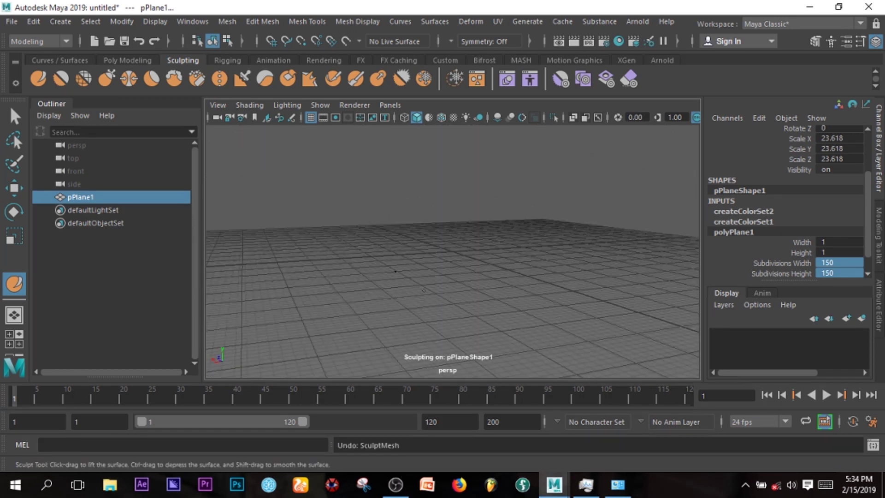
pyautogui.click(14, 116)
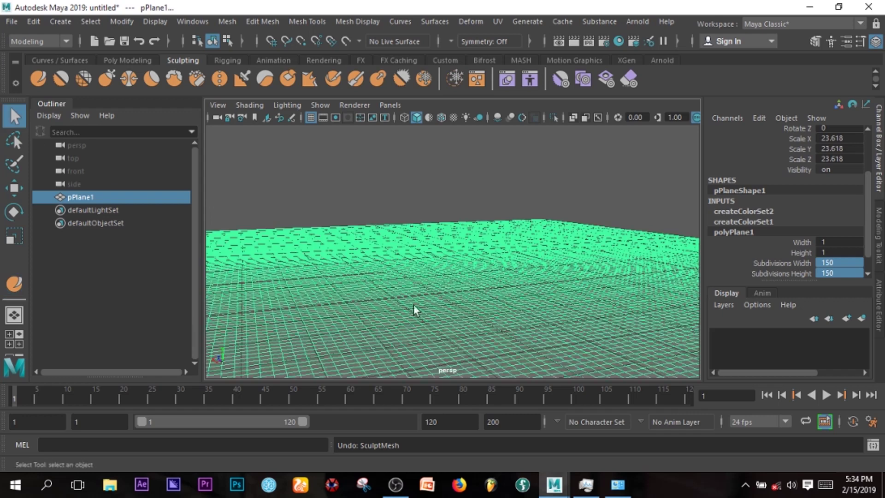
# - Set the plane's subdivisions width and height to 200
pyautogui.doubleClick(838, 274)
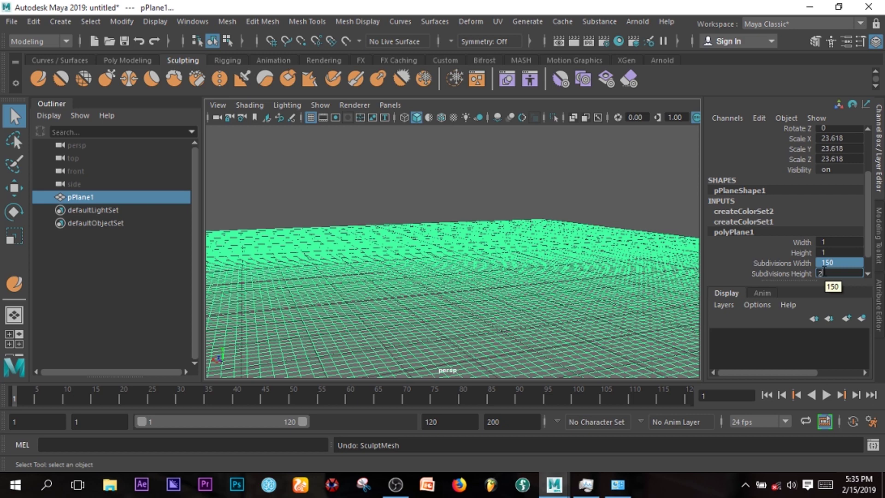
pyautogui.write('200')
pyautogui.press('Return')
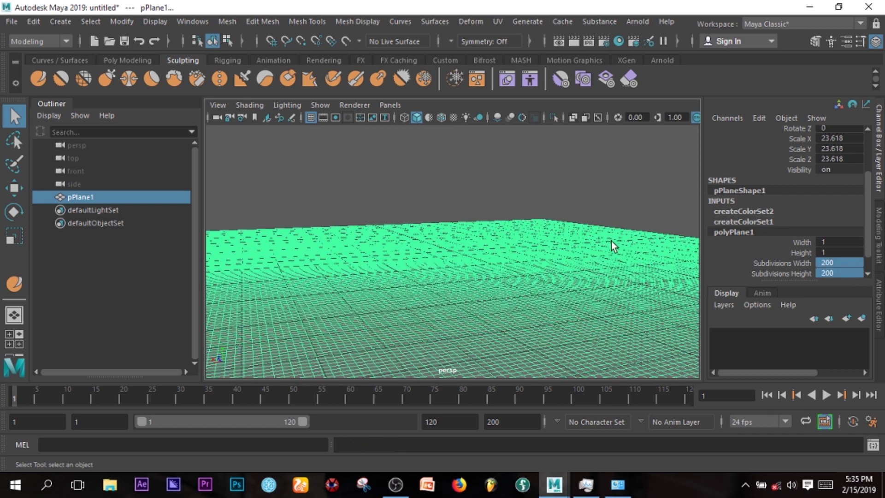
pyautogui.moveTo(467, 283)
pyautogui.keyDown('alt'); pyautogui.mouseDown()
pyautogui.moveTo(460, 292)
pyautogui.moveTo(415, 290)
pyautogui.moveTo(407, 280)
pyautogui.moveTo(447, 241)
pyautogui.moveTo(405, 240)
pyautogui.moveTo(323, 258)
pyautogui.mouseUp(); pyautogui.keyUp('alt')
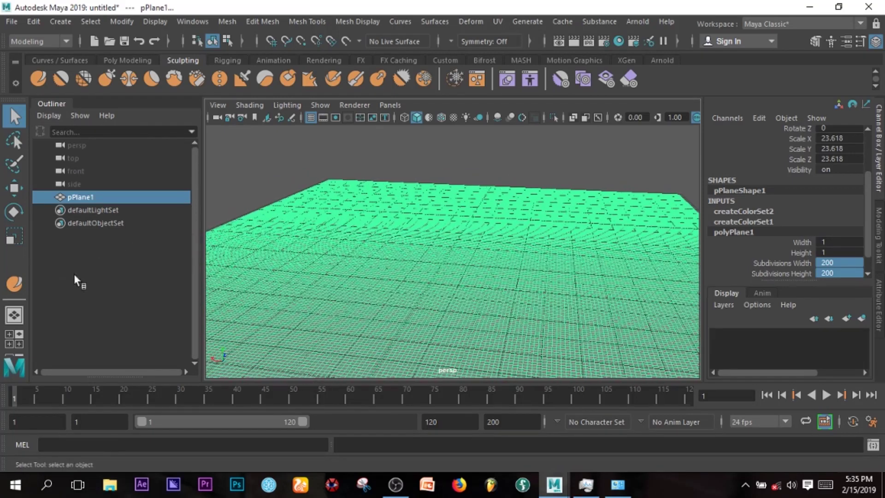
# - Sculpt a craggy grandcan mountain onto the plane, inspect it, and undo the last stroke
pyautogui.click(12, 285)
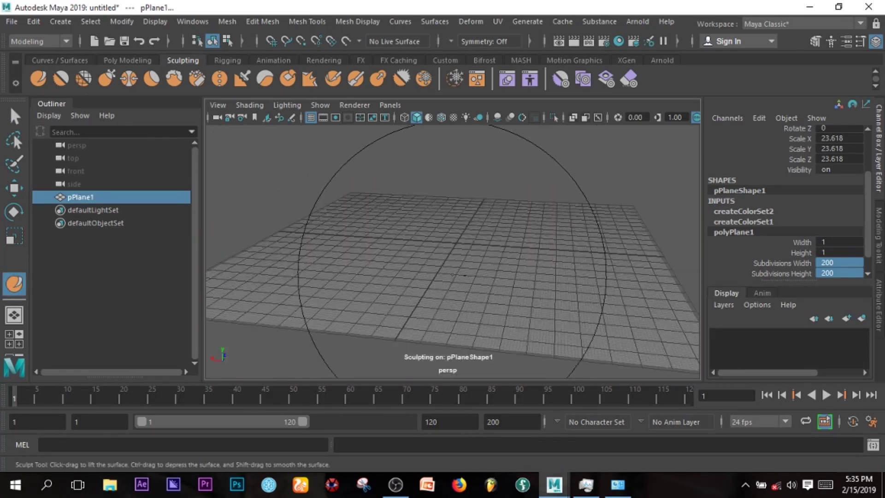
pyautogui.scroll(3, 448, 251)
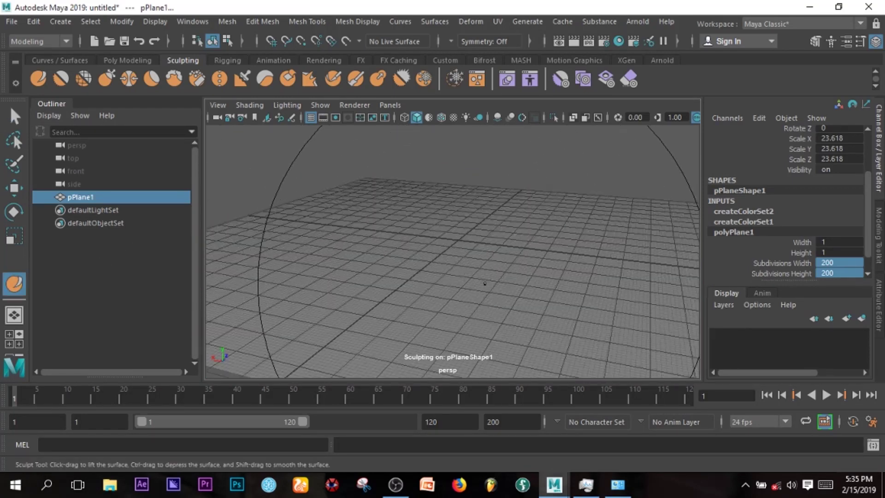
pyautogui.moveTo(460, 295)
pyautogui.mouseDown()
pyautogui.moveTo(489, 299)
pyautogui.moveTo(493, 291)
pyautogui.moveTo(496, 278)
pyautogui.moveTo(468, 269)
pyautogui.moveTo(581, 295)
pyautogui.moveTo(544, 290)
pyautogui.moveTo(474, 336)
pyautogui.mouseUp()
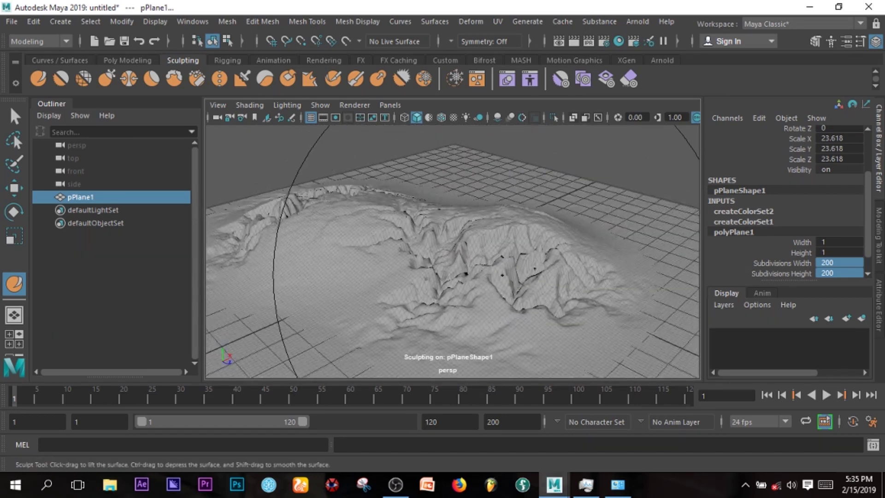
pyautogui.moveTo(475, 258)
pyautogui.keyDown('alt'); pyautogui.mouseDown()
pyautogui.moveTo(438, 247)
pyautogui.moveTo(334, 250)
pyautogui.mouseUp(); pyautogui.keyUp('alt')
pyautogui.scroll(3, 507, 254)
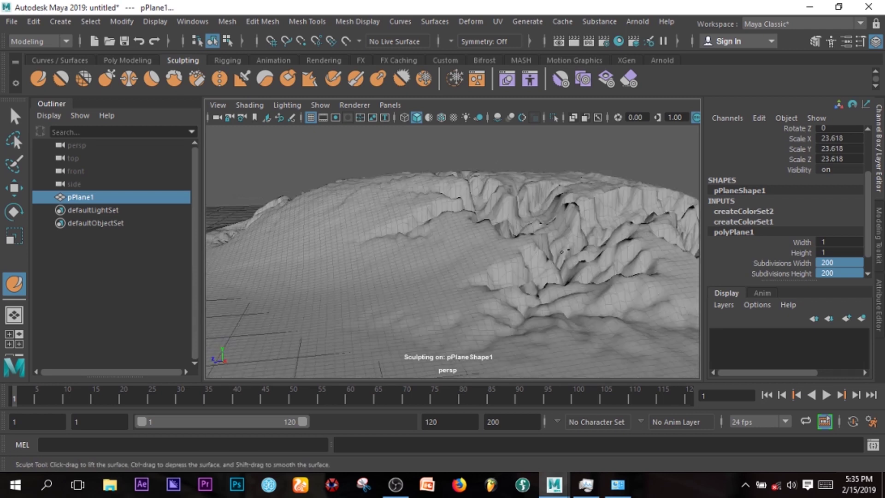
pyautogui.moveTo(574, 266)
pyautogui.keyDown('alt'); pyautogui.mouseDown()
pyautogui.moveTo(499, 311)
pyautogui.moveTo(425, 281)
pyautogui.moveTo(503, 313)
pyautogui.moveTo(443, 277)
pyautogui.mouseUp(); pyautogui.keyUp('alt')
pyautogui.hotkey('ctrl', 'z')
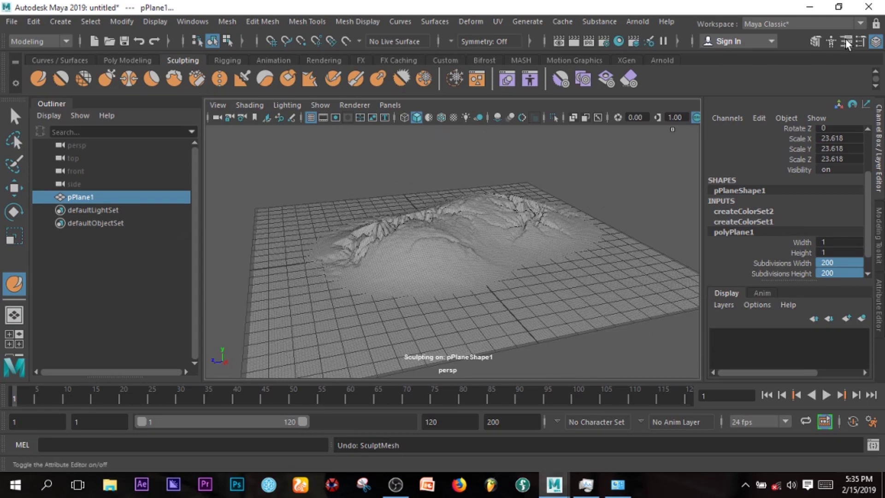
# - Load a_heightmap_by_greenhybrid_d1l71hj-pre.jpg as the brush stamp, then stamp a tall ridge onto the terrain
pyautogui.click(859, 41)
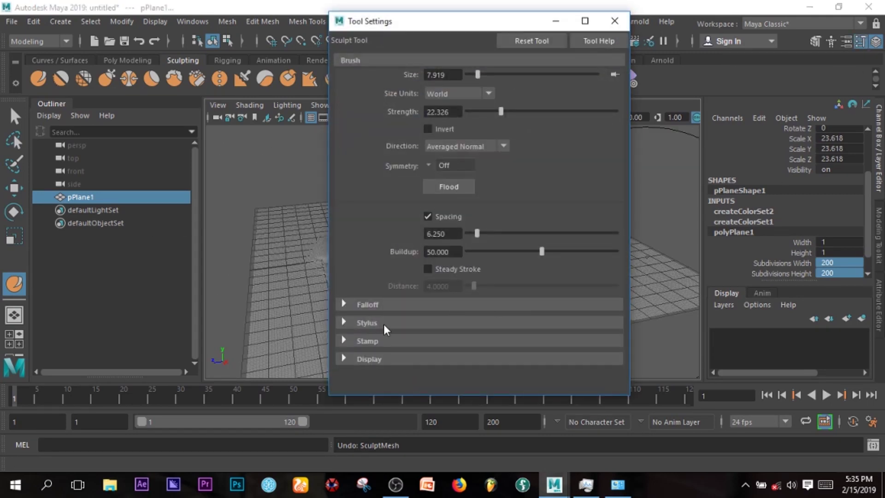
pyautogui.click(349, 341)
pyautogui.scroll(-4, 506, 372)
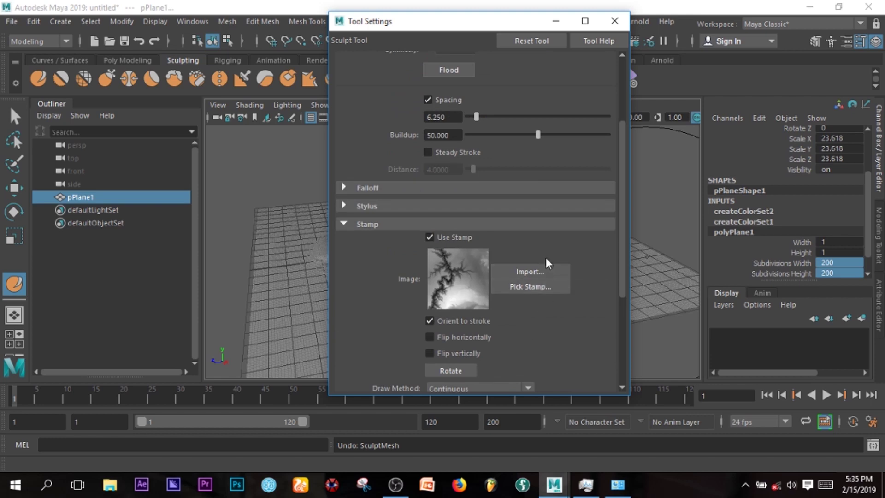
pyautogui.click(543, 270)
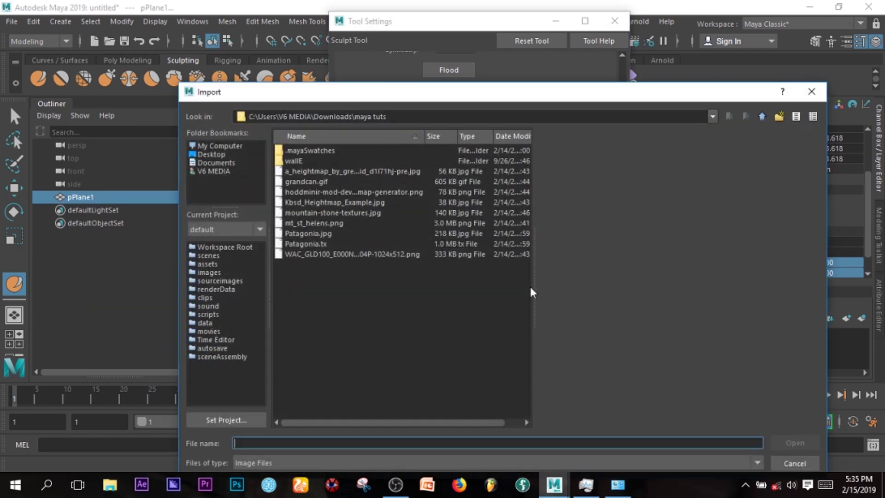
pyautogui.click(304, 212)
pyautogui.click(311, 201)
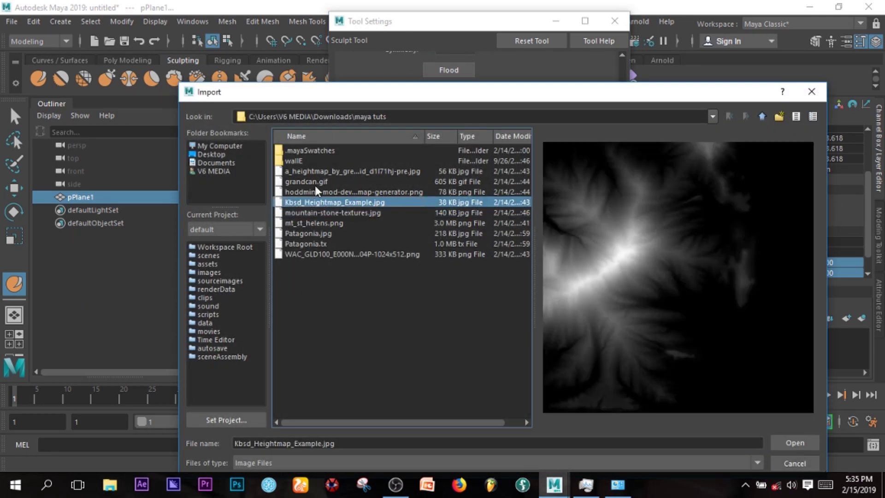
pyautogui.click(315, 182)
pyautogui.click(328, 170)
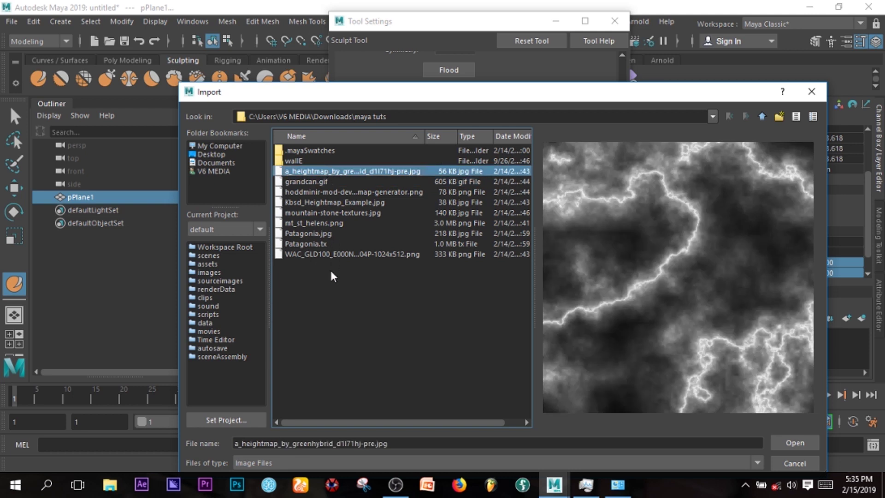
pyautogui.click(806, 442)
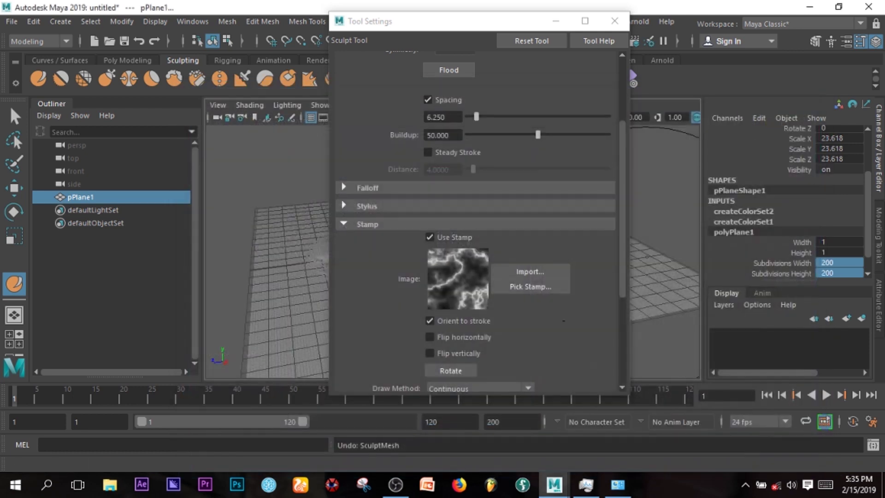
pyautogui.click(614, 21)
pyautogui.moveTo(468, 283)
pyautogui.mouseDown()
pyautogui.moveTo(507, 274)
pyautogui.moveTo(571, 284)
pyautogui.moveTo(466, 273)
pyautogui.mouseUp()
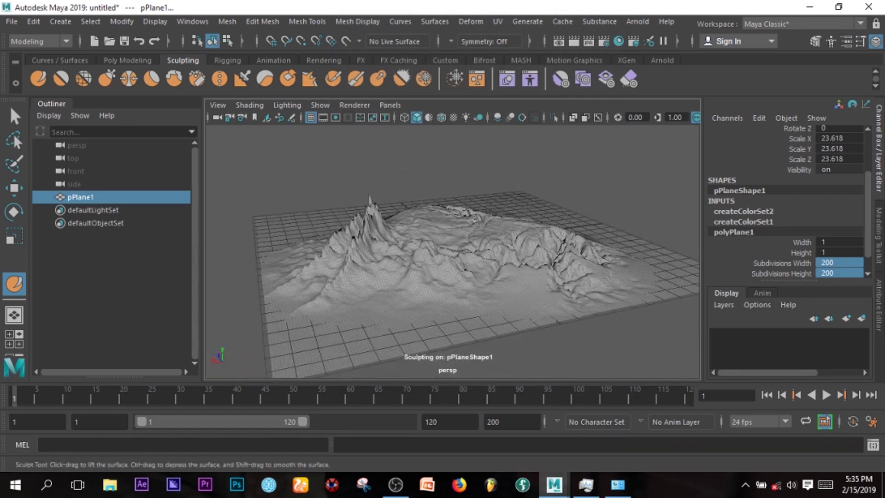
# - Undo the tall stamped stroke and lower the brush Strength to 9.692
pyautogui.hotkey('ctrl', 'z')
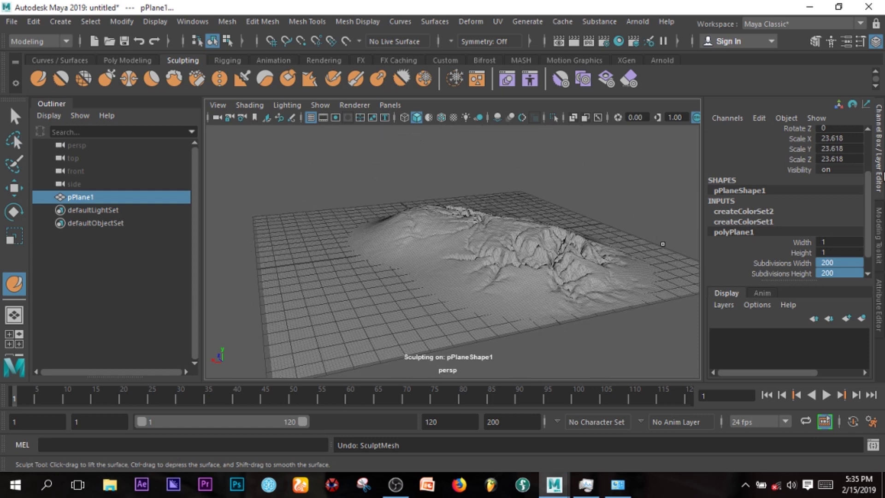
pyautogui.click(856, 43)
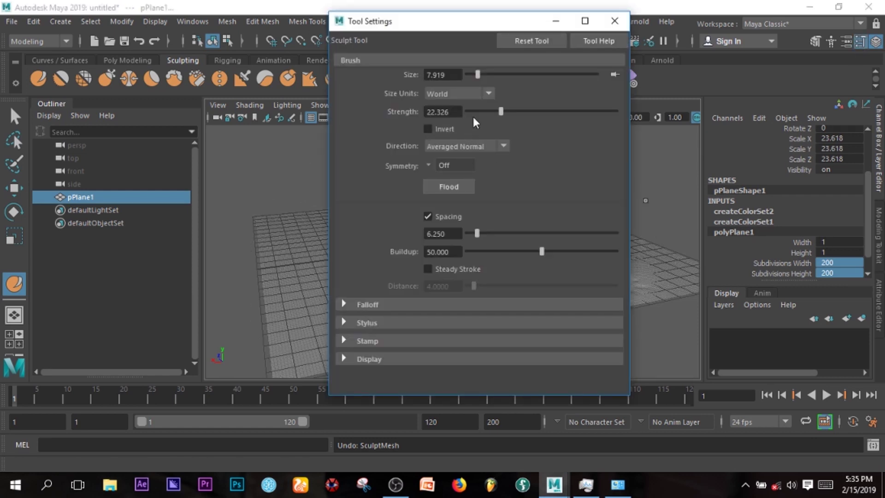
pyautogui.click(482, 112)
pyautogui.click(615, 20)
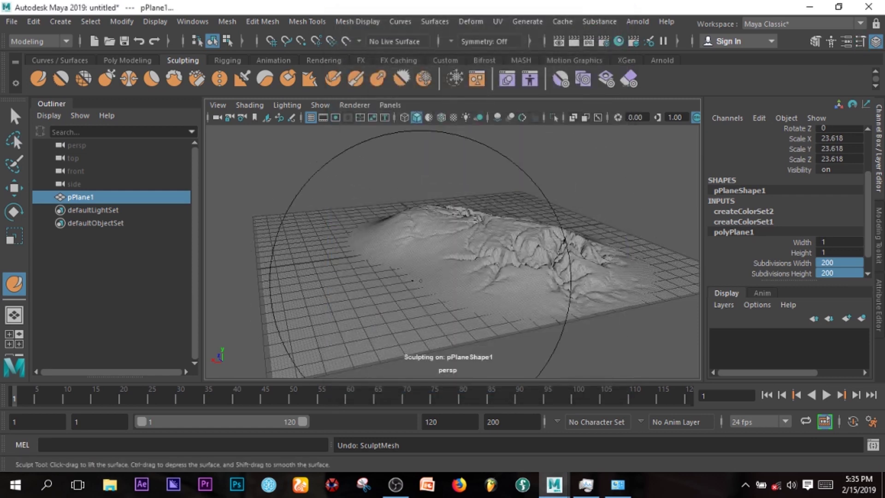
# - Stamp finer ridges into the mountain's upper-left slope and along its far ridge
pyautogui.hotkey('ctrl', 'z')
pyautogui.moveTo(446, 318)
pyautogui.keyDown('alt'); pyautogui.mouseDown()
pyautogui.moveTo(456, 295)
pyautogui.moveTo(450, 276)
pyautogui.mouseUp(); pyautogui.keyUp('alt')
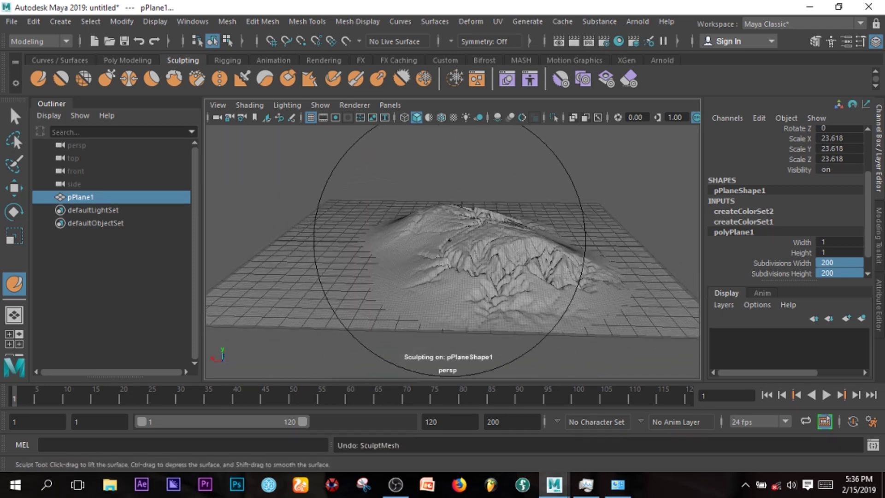
pyautogui.moveTo(406, 231); pyautogui.dragTo(423, 182)
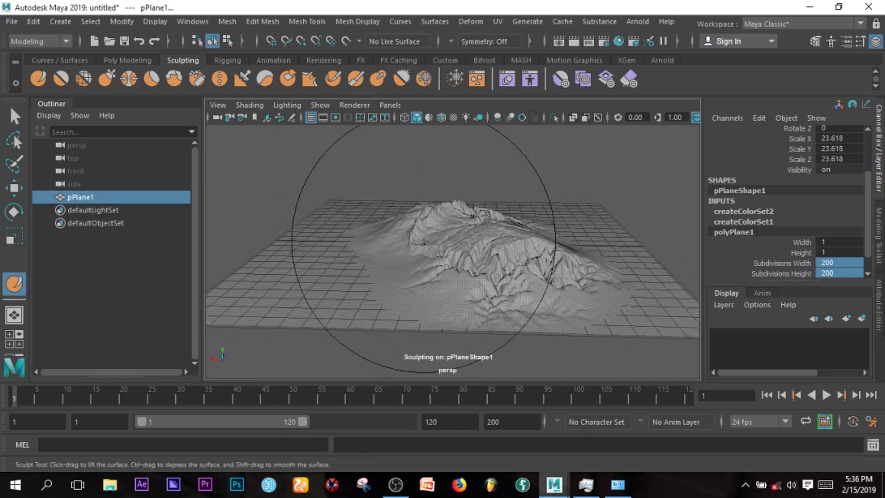
pyautogui.moveTo(406, 257)
pyautogui.keyDown('alt'); pyautogui.mouseDown()
pyautogui.moveTo(392, 282)
pyautogui.moveTo(306, 243)
pyautogui.mouseUp(); pyautogui.keyUp('alt')
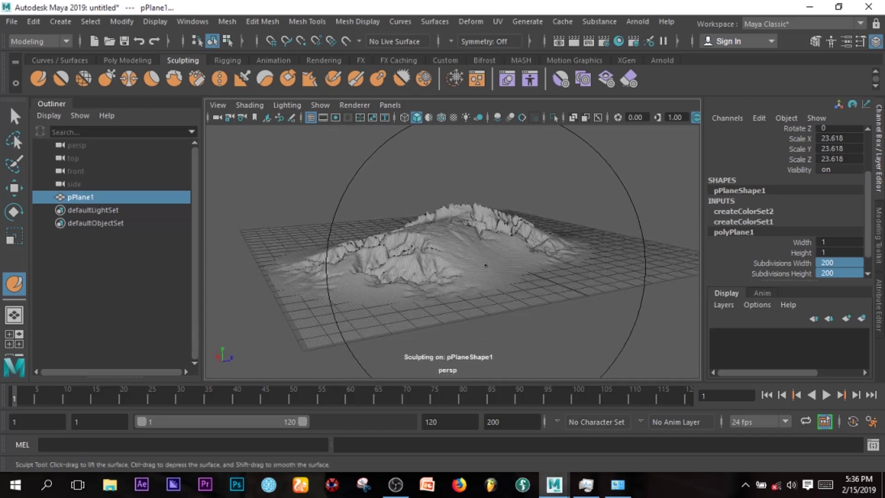
pyautogui.moveTo(440, 257); pyautogui.dragTo(544, 230)
pyautogui.scroll(3, 410, 231)
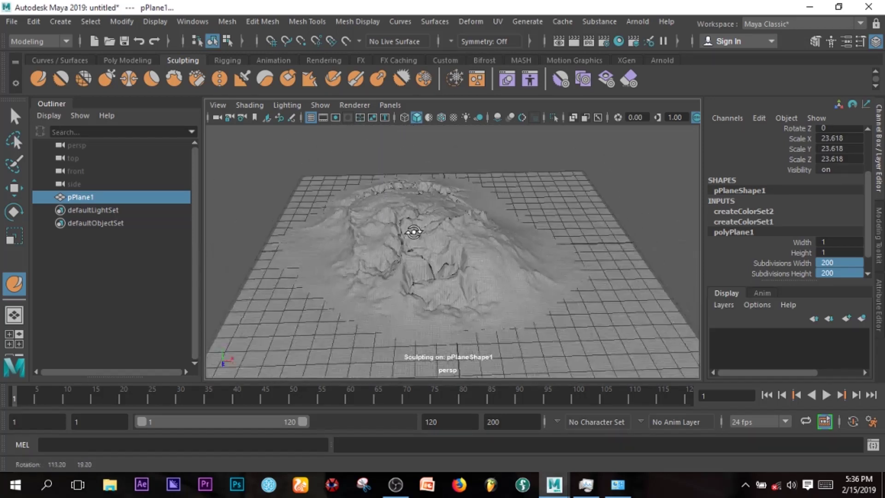
pyautogui.scroll(3, 418, 226)
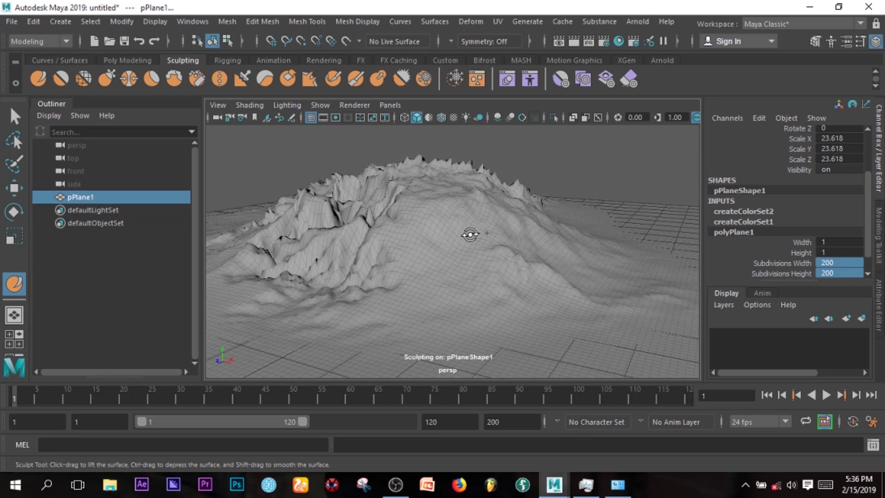
pyautogui.keyDown('alt'); pyautogui.moveTo(469, 234); pyautogui.dragTo(462, 258); pyautogui.keyUp('alt')
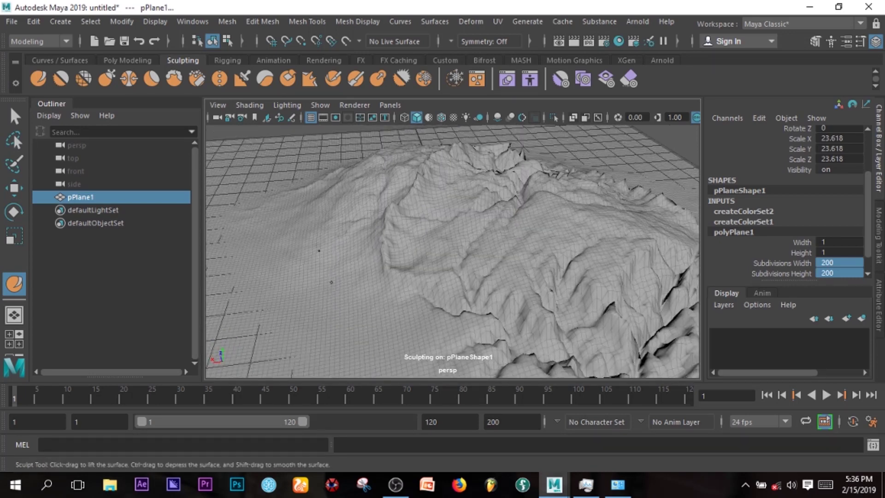
pyautogui.moveTo(319, 250)
pyautogui.keyDown('alt'); pyautogui.mouseDown()
pyautogui.moveTo(323, 240)
pyautogui.moveTo(430, 217)
pyautogui.moveTo(395, 210)
pyautogui.mouseUp(); pyautogui.keyUp('alt')
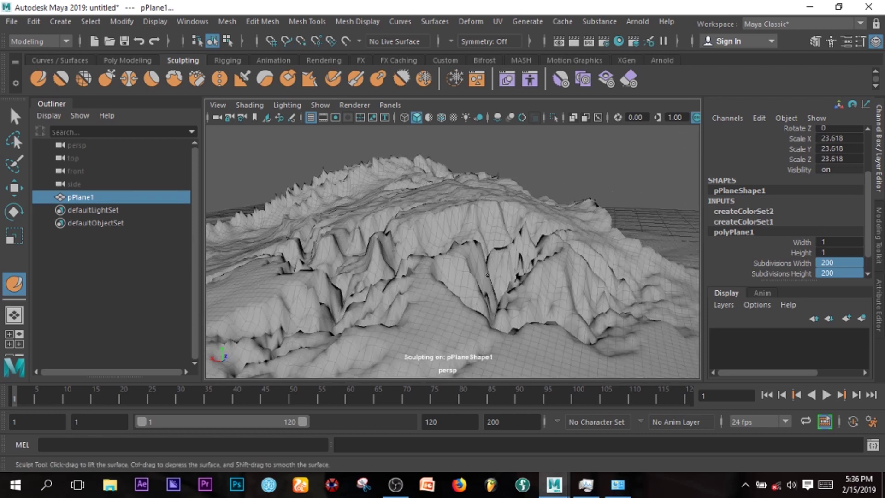
# - Select pPlane1 and turn on smooth mesh preview (3), accepting the high face-count warning
pyautogui.press('w')
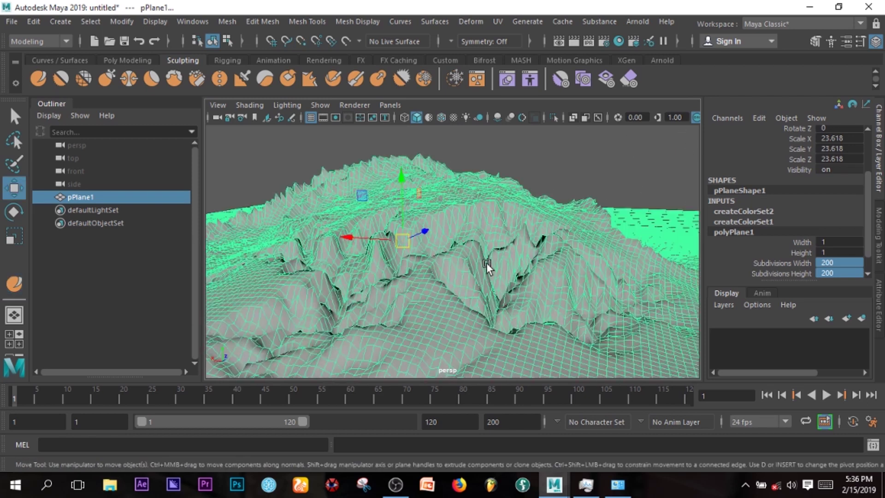
pyautogui.click(552, 162)
pyautogui.keyDown('alt'); pyautogui.moveTo(602, 282); pyautogui.dragTo(551, 299); pyautogui.keyUp('alt')
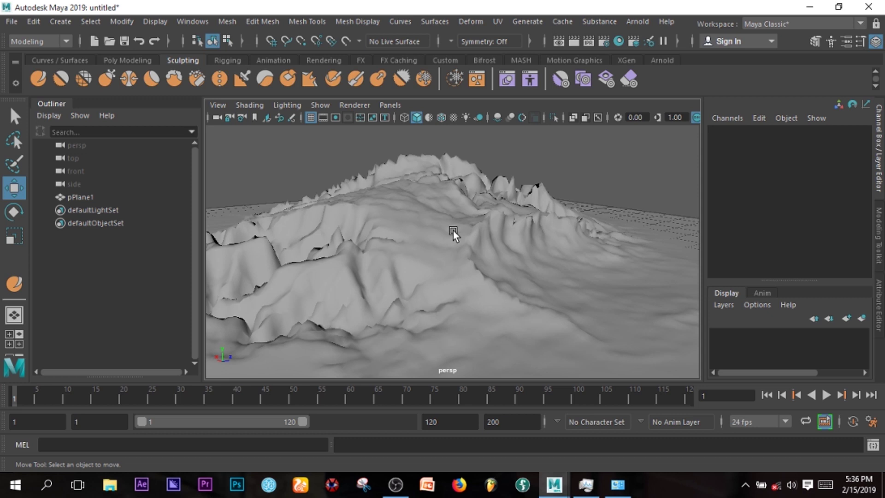
pyautogui.click(537, 223)
pyautogui.press('3')
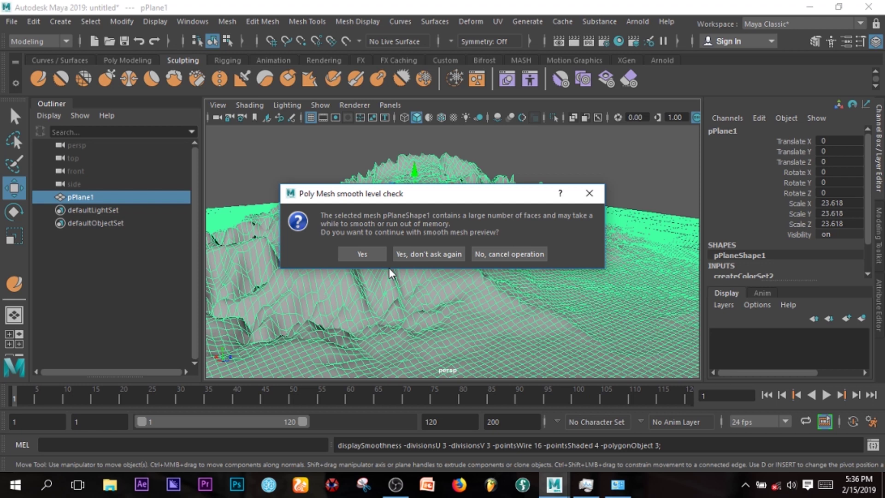
pyautogui.click(356, 255)
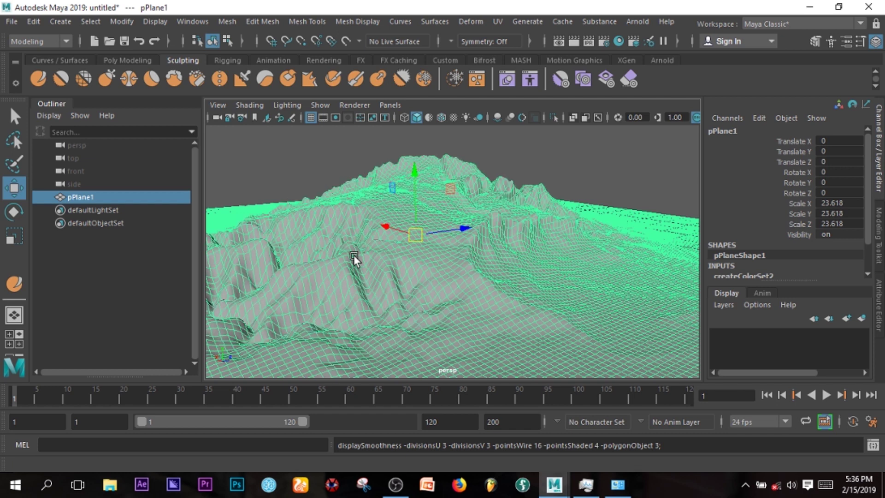
pyautogui.click(543, 166)
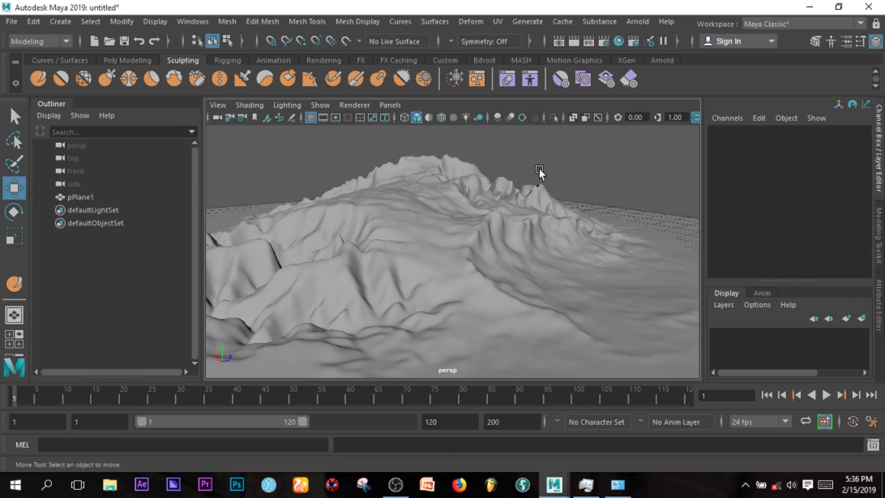
pyautogui.keyDown('alt'); pyautogui.moveTo(474, 250); pyautogui.dragTo(515, 270); pyautogui.keyUp('alt')
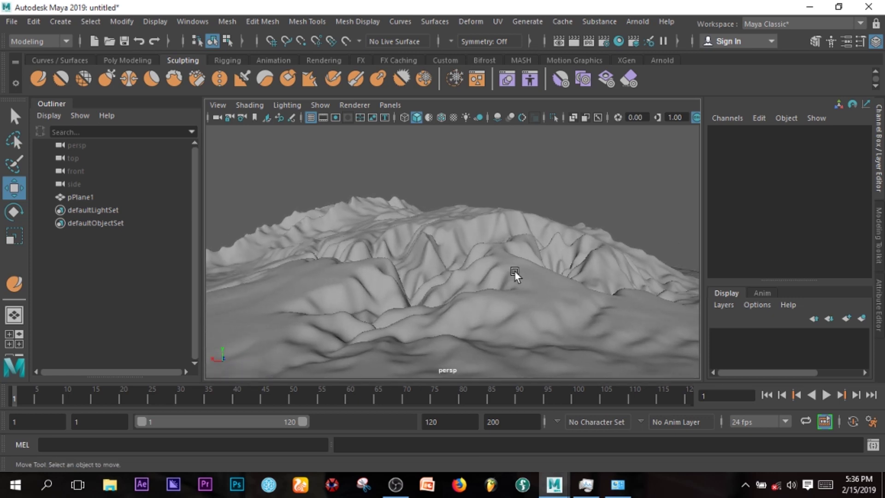
pyautogui.click(518, 267)
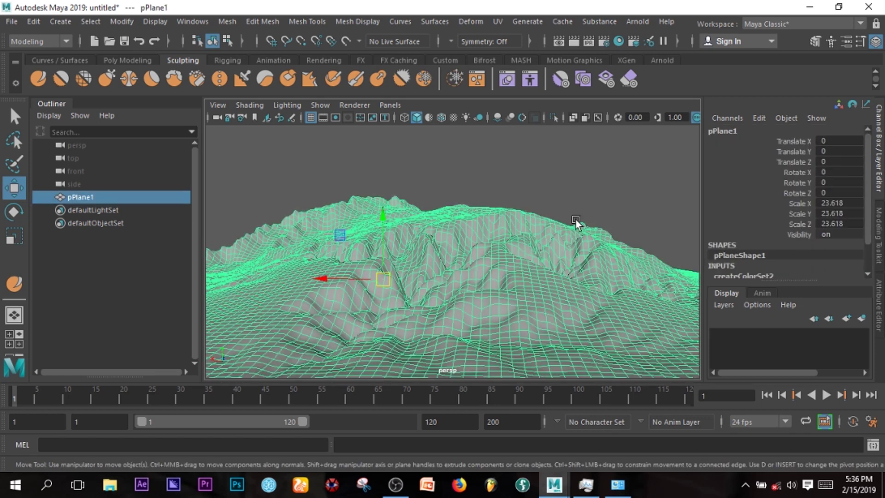
# - Assign a new Arnold aiStandardSurface material to pPlane1 and show its settings
pyautogui.rightClick(495, 220)
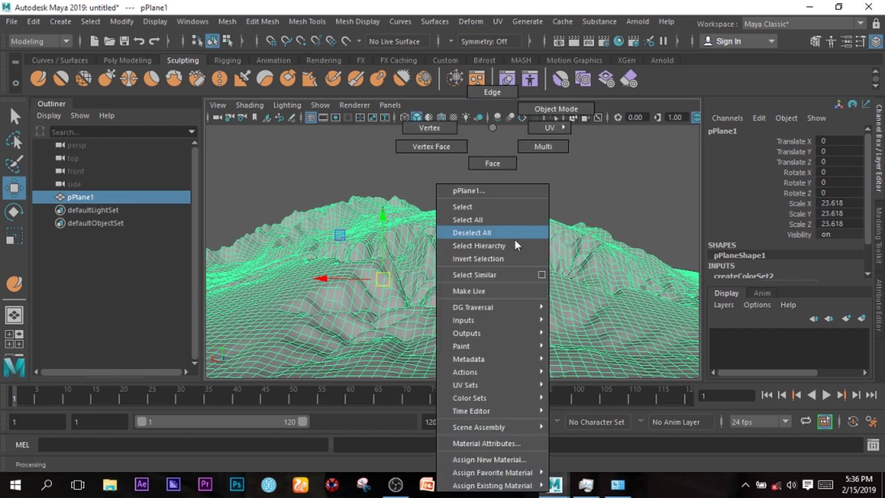
pyautogui.click(489, 460)
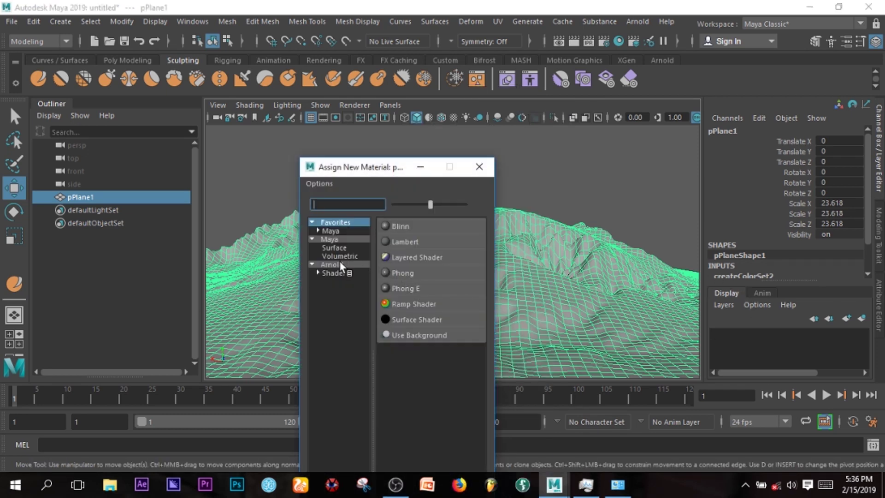
pyautogui.click(335, 265)
pyautogui.click(428, 382)
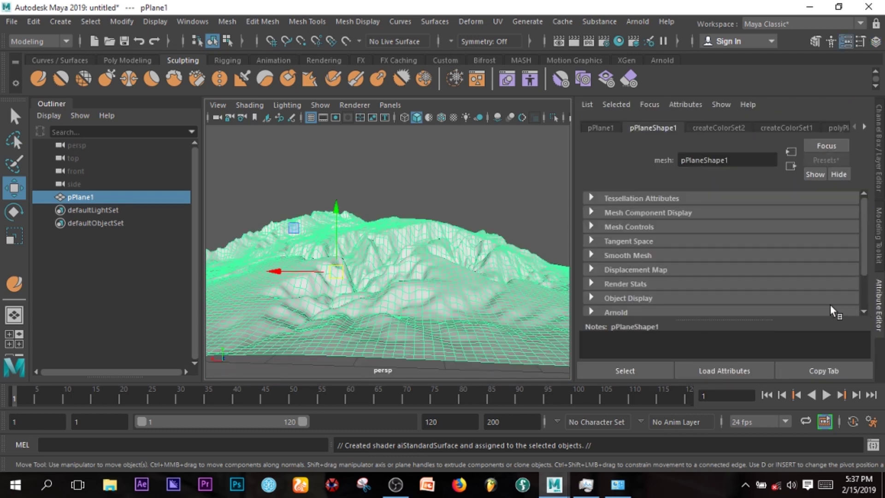
pyautogui.click(864, 127)
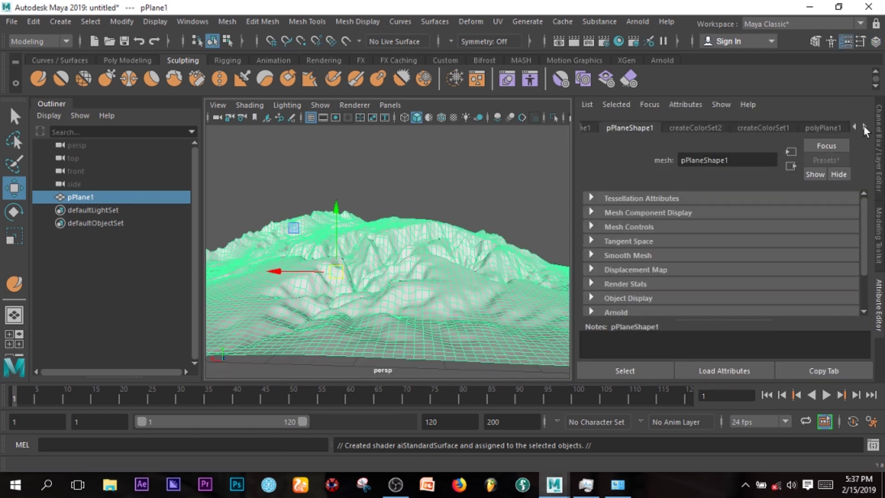
pyautogui.click(864, 126)
pyautogui.click(823, 125)
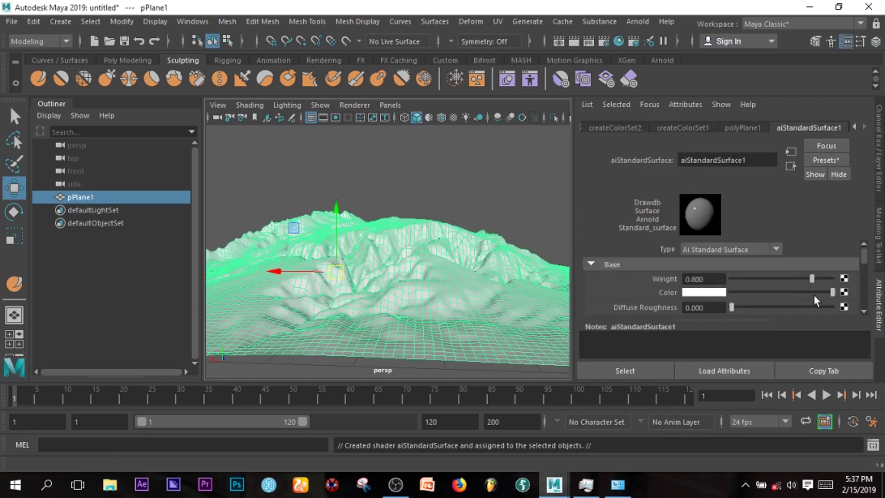
# - Map a File texture loading Patagonia.tx into the material's Color and enable Textured viewport shading
pyautogui.click(844, 291)
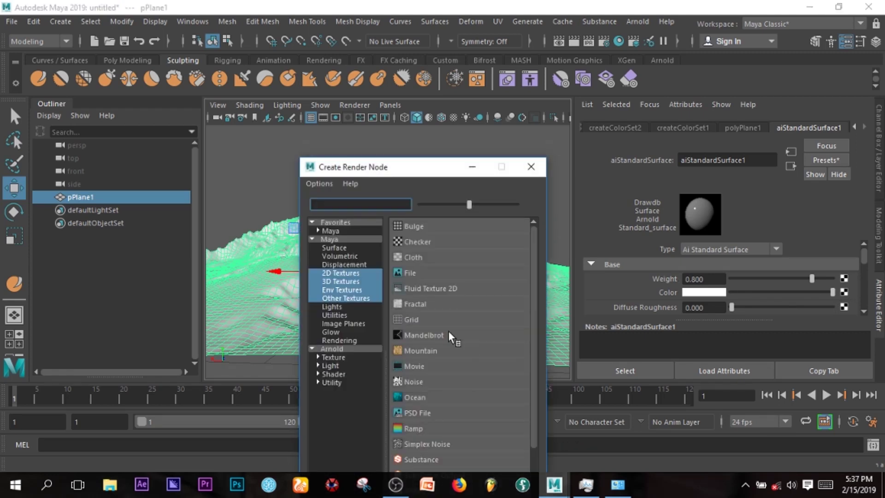
pyautogui.click(404, 272)
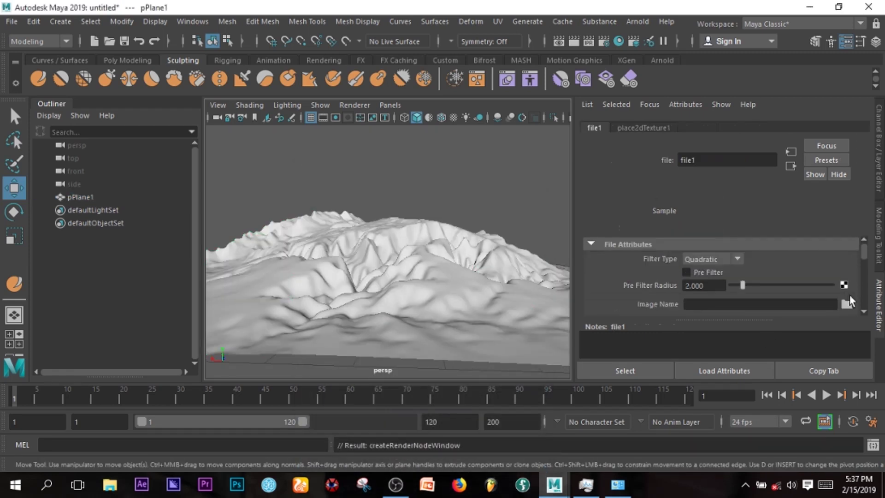
pyautogui.click(848, 303)
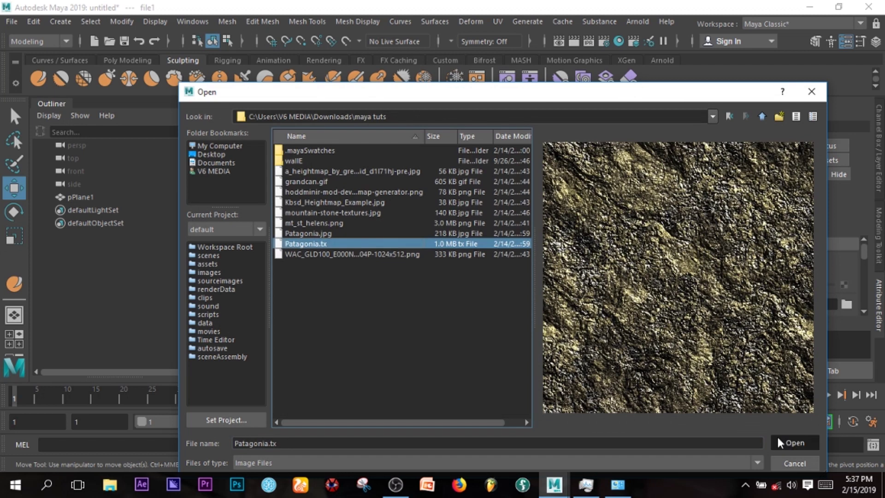
pyautogui.click(778, 443)
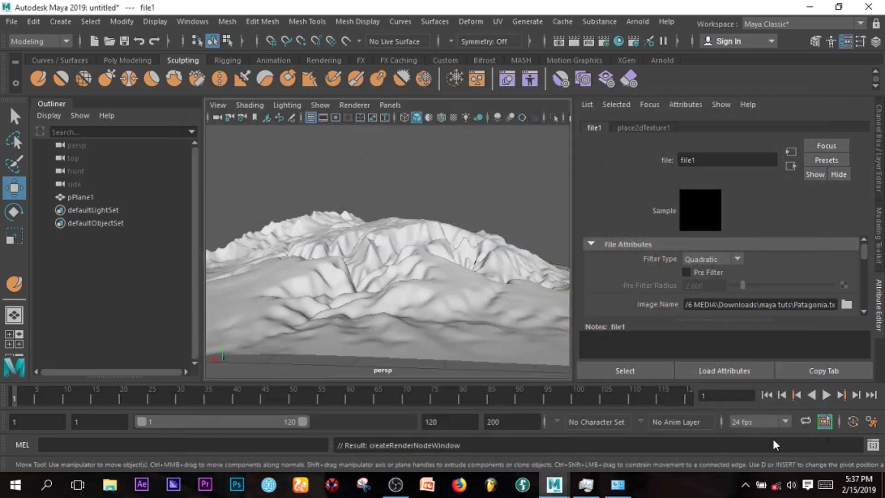
pyautogui.click(453, 119)
pyautogui.click(496, 176)
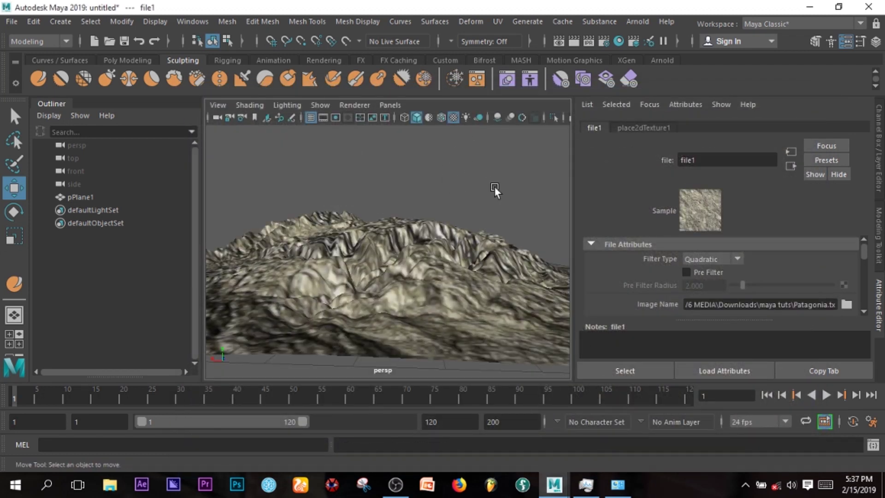
pyautogui.scroll(-3, 489, 208)
pyautogui.keyDown('alt'); pyautogui.moveTo(442, 239); pyautogui.dragTo(482, 227); pyautogui.keyUp('alt')
pyautogui.scroll(2, 323, 249)
pyautogui.scroll(2, 389, 256)
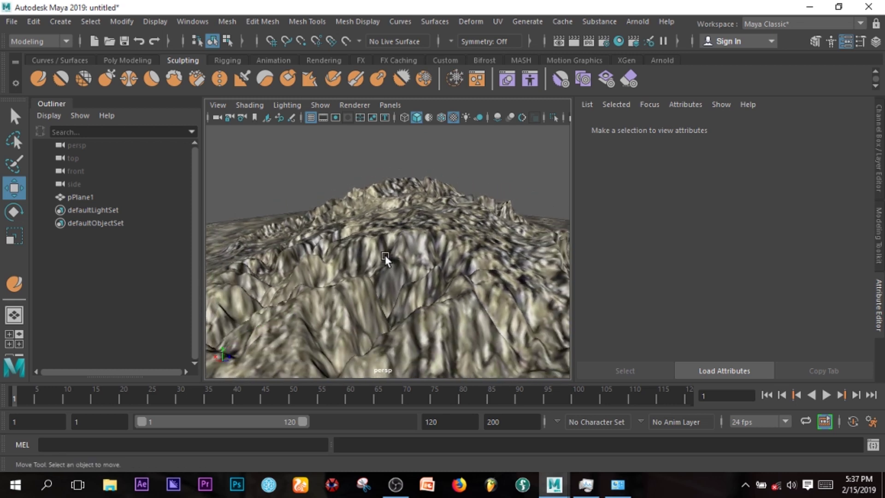
pyautogui.click(385, 255)
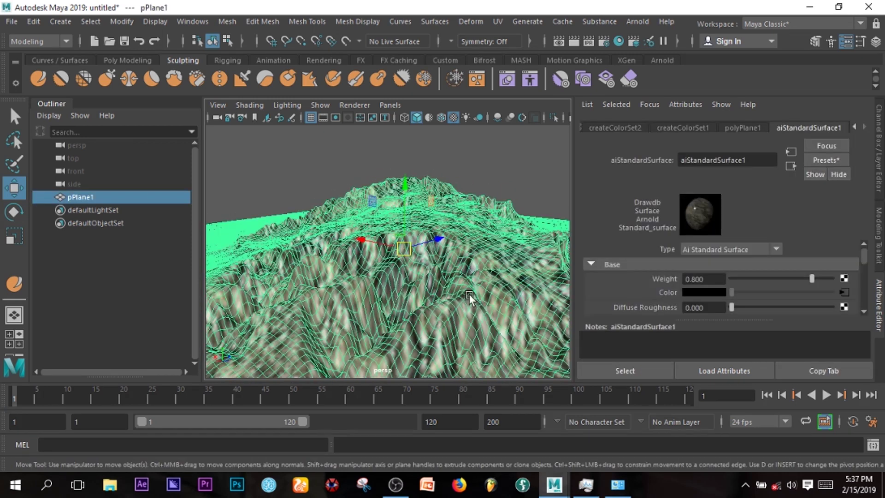
# - Re-project the terrain's UV texture coordinates
pyautogui.moveTo(470, 297)
pyautogui.keyDown('alt'); pyautogui.mouseDown()
pyautogui.moveTo(445, 332)
pyautogui.moveTo(467, 299)
pyautogui.mouseUp(); pyautogui.keyUp('alt')
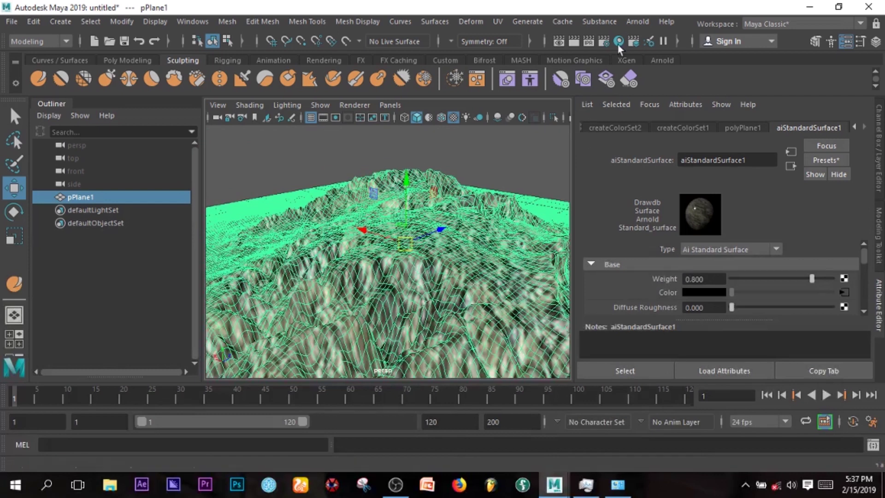
pyautogui.click(499, 23)
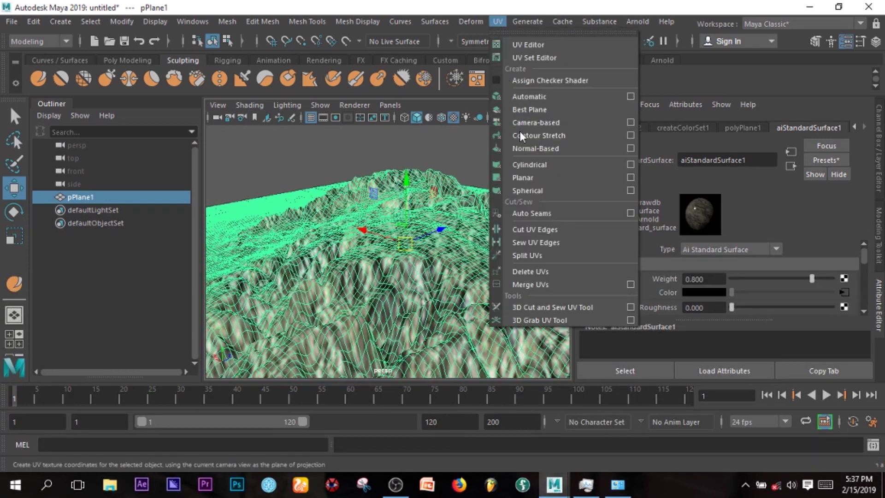
pyautogui.click(537, 110)
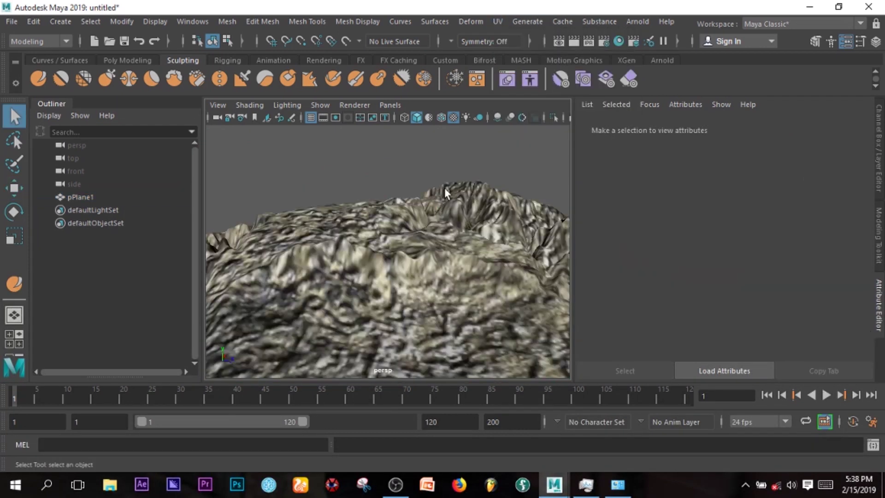
pyautogui.click(445, 193)
# - Add an Arnold Skydome Light and render the scene in the Arnold render view
pyautogui.click(638, 21)
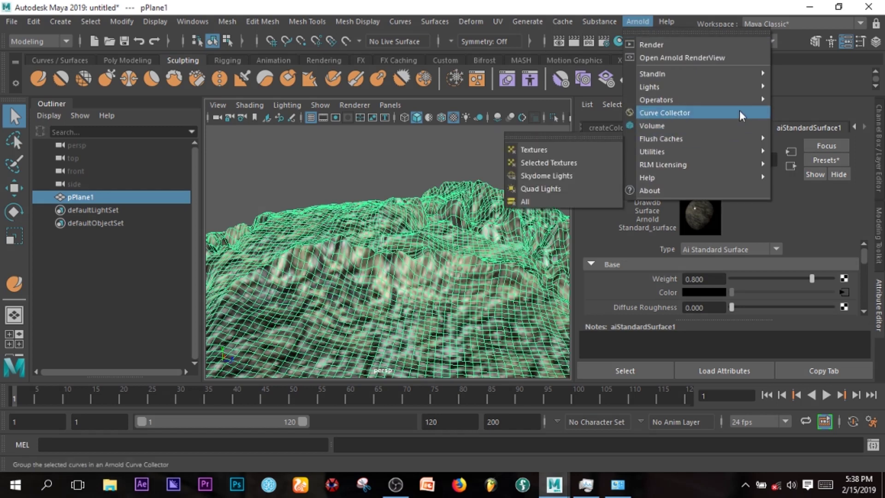
pyautogui.moveTo(738, 87)
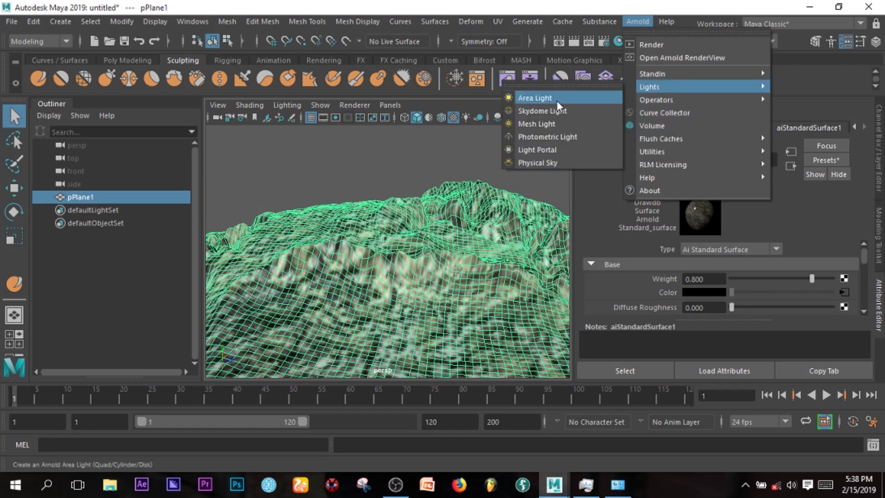
pyautogui.click(541, 109)
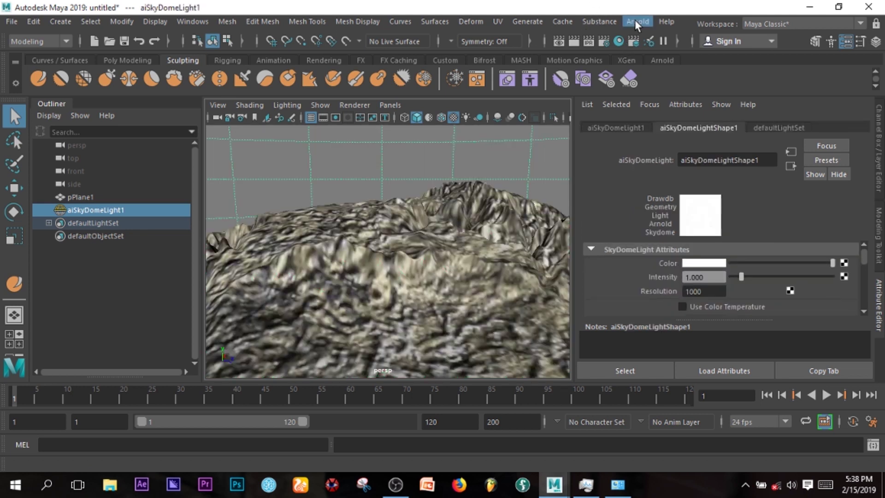
pyautogui.click(636, 21)
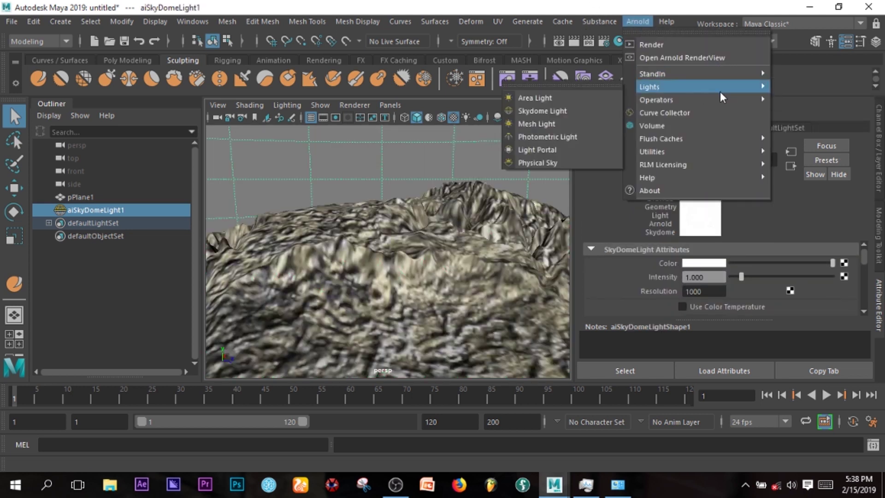
pyautogui.click(677, 45)
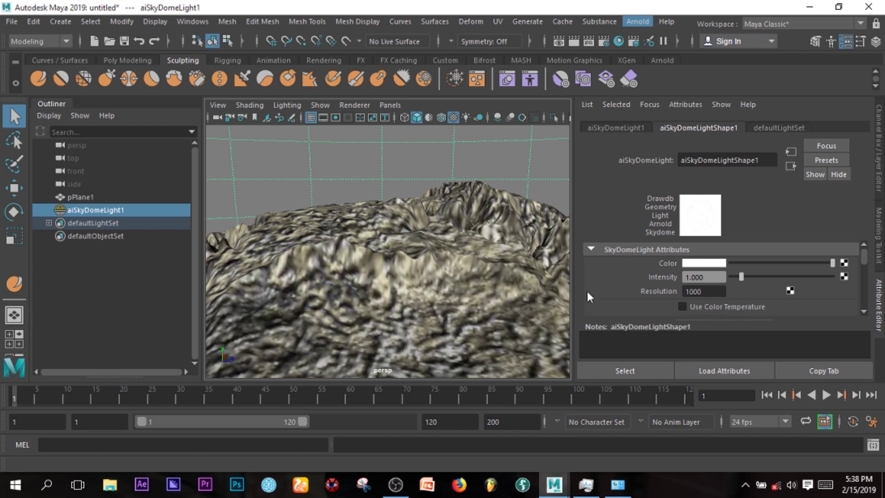